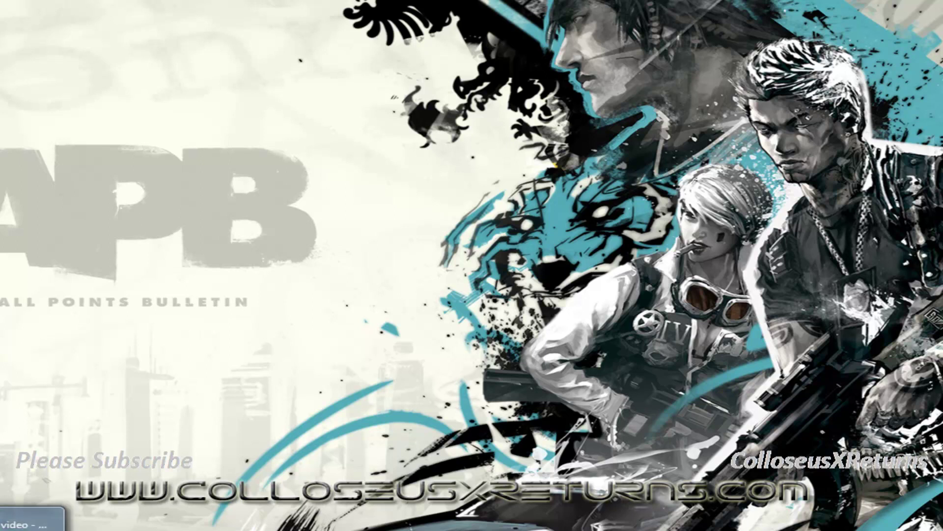
- Open the Coded Being Silly video and skip past the intro to the gameplay
{"action": "left_click", "coordinate": [32, 523]}
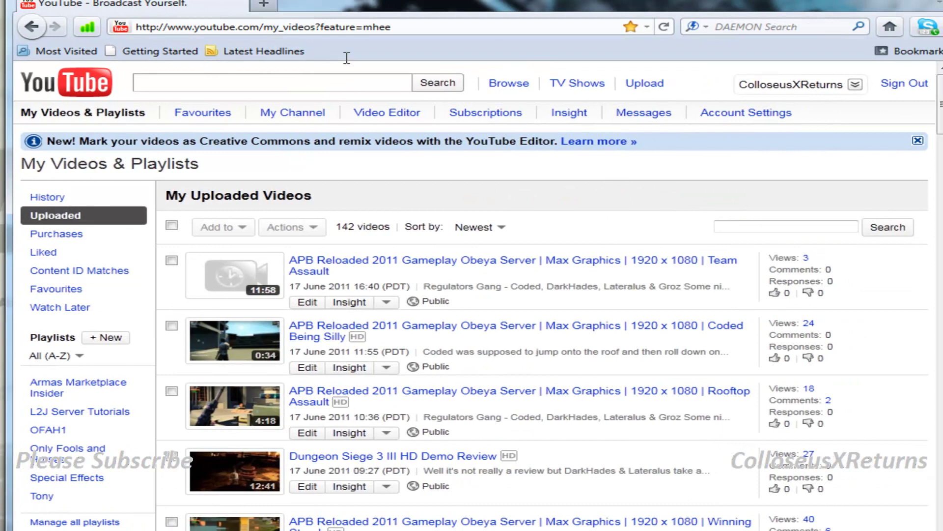
{"action": "left_click", "coordinate": [315, 338]}
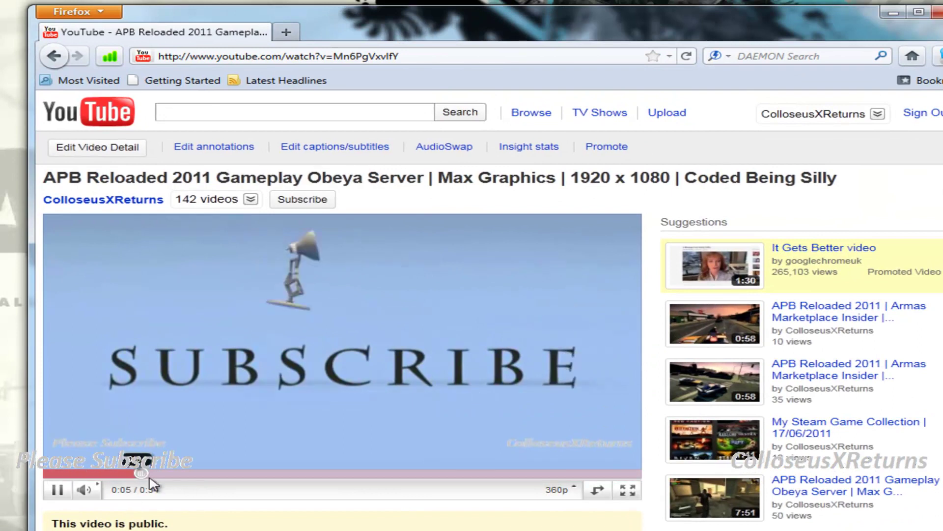
{"action": "left_click", "coordinate": [284, 474]}
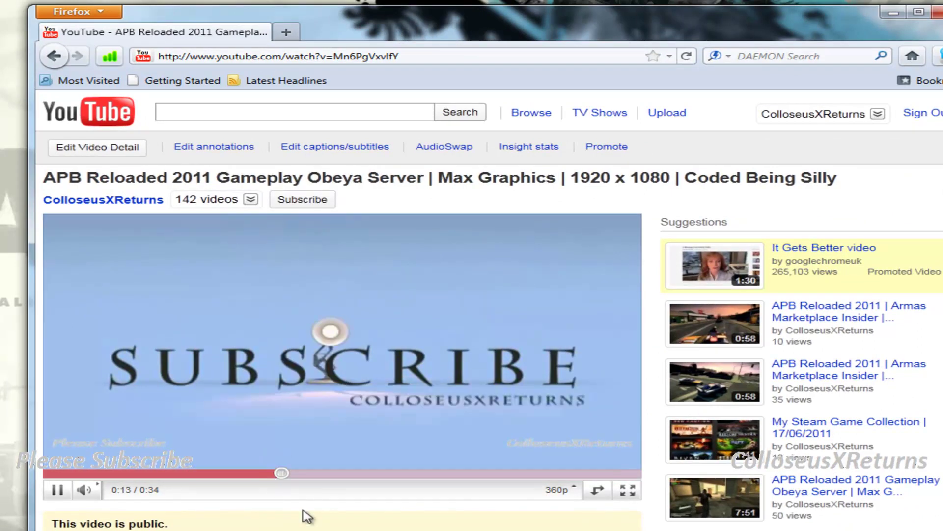
{"action": "left_click", "coordinate": [385, 474]}
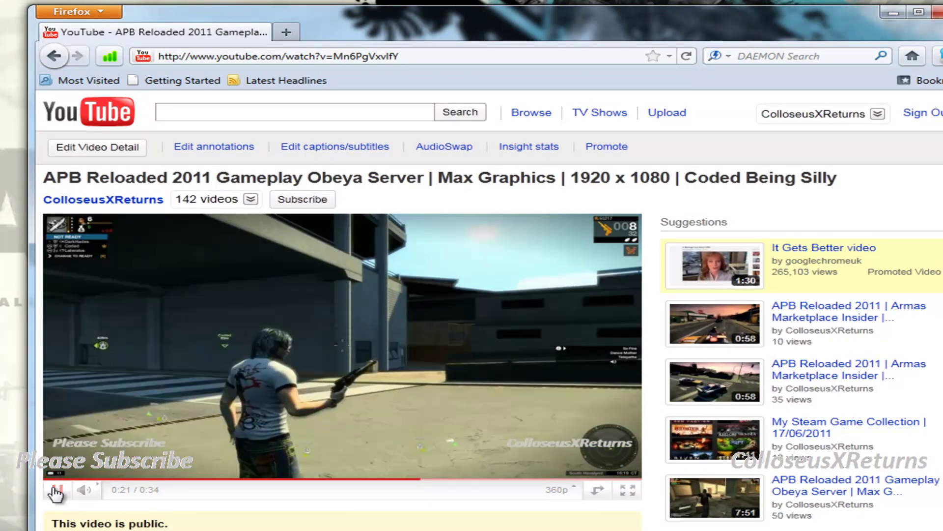
- Pause, scrub between 0:19 and 0:26, resume playback, then go to My Videos
{"action": "left_click", "coordinate": [56, 490]}
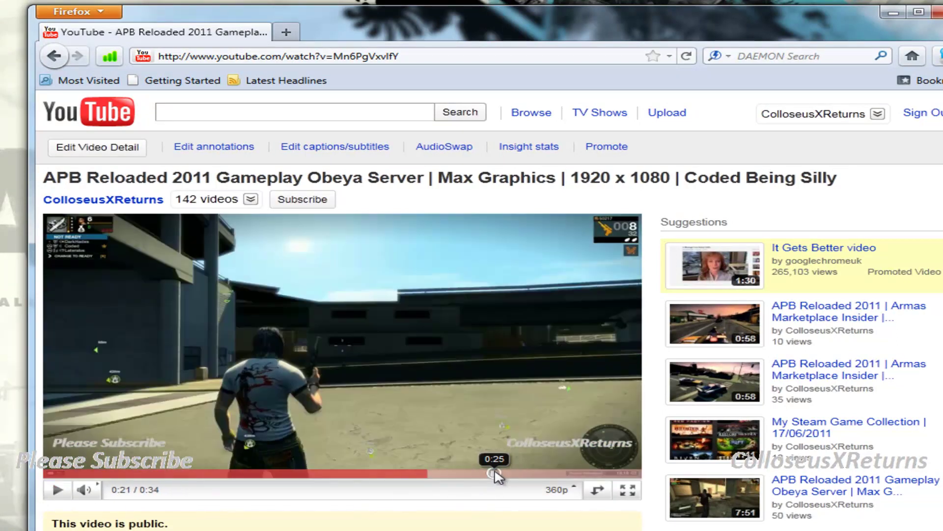
{"action": "left_click", "coordinate": [498, 473]}
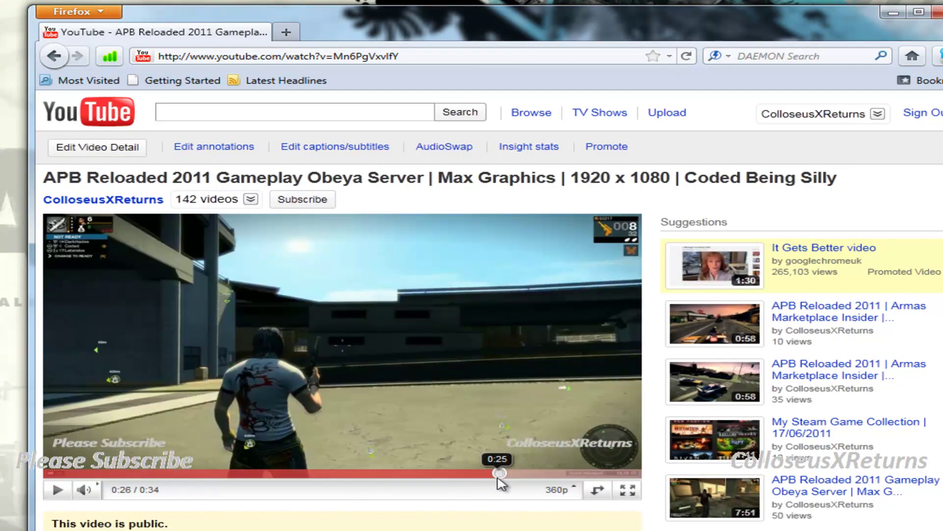
{"action": "left_click", "coordinate": [428, 475]}
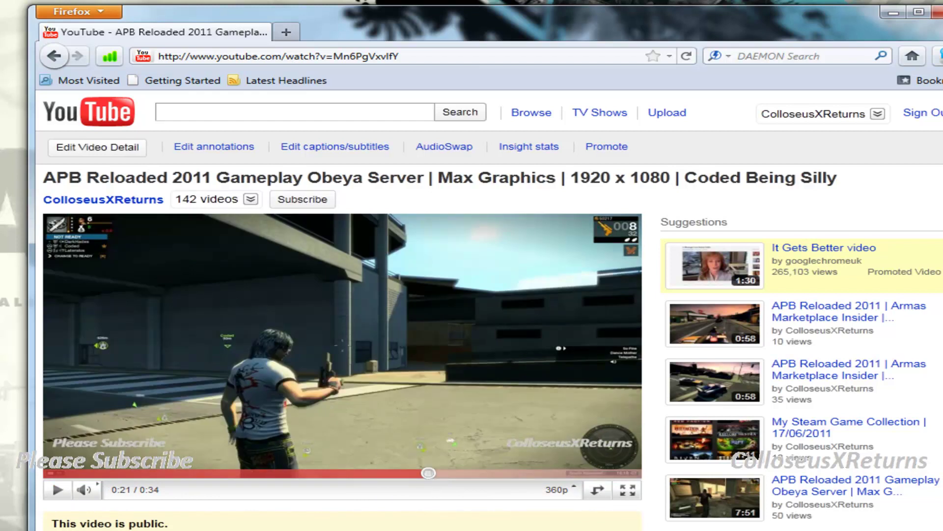
{"action": "left_click", "coordinate": [391, 473]}
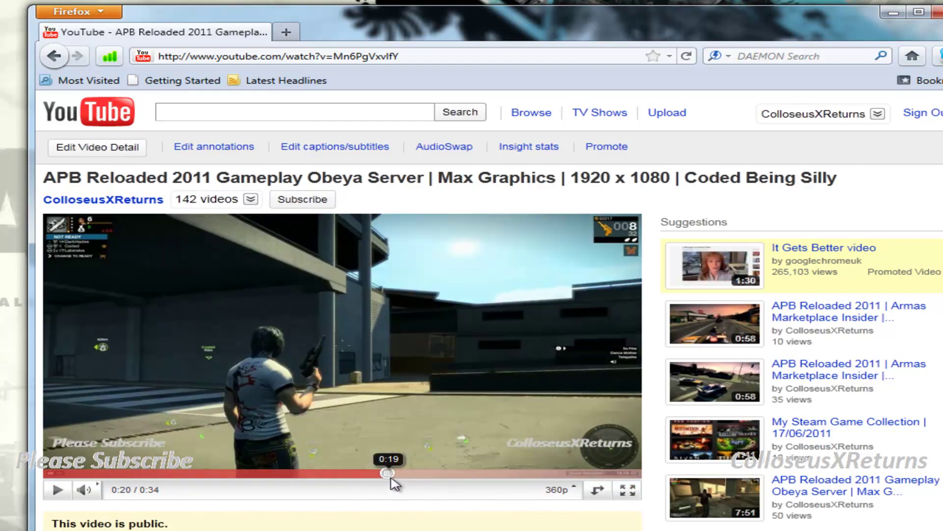
{"action": "left_click", "coordinate": [58, 490]}
{"action": "left_click", "coordinate": [860, 122]}
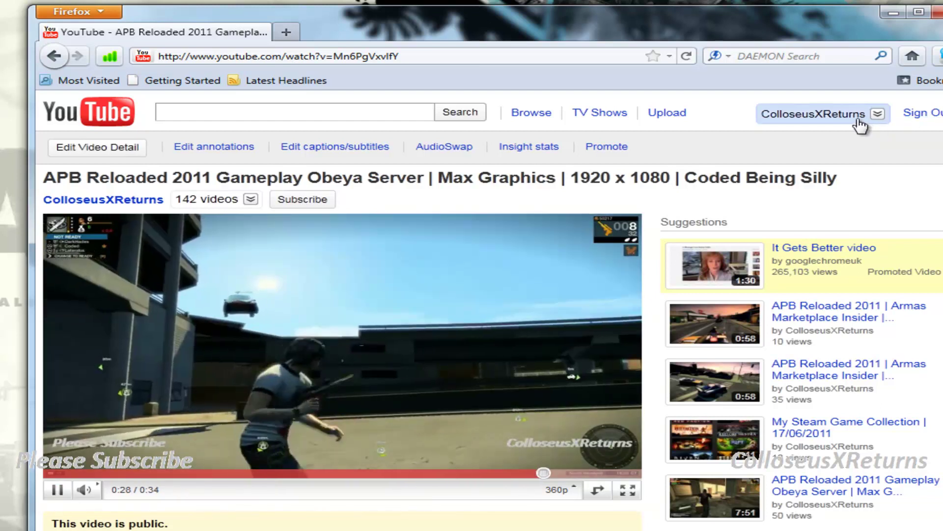
{"action": "left_click", "coordinate": [691, 186]}
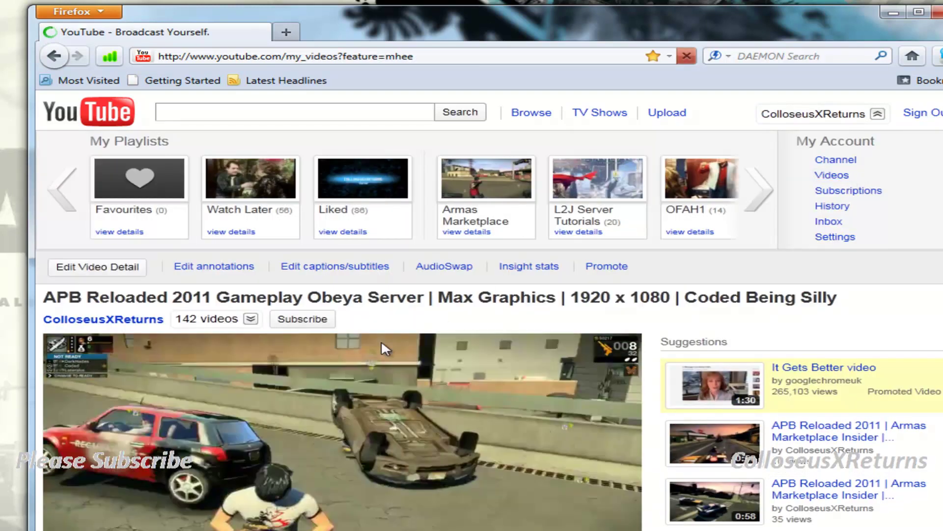
- Find the Team Assault video in the uploads and review its edit page settings
{"action": "scroll", "coordinate": [363, 325], "scroll_direction": "down", "scroll_amount": 3}
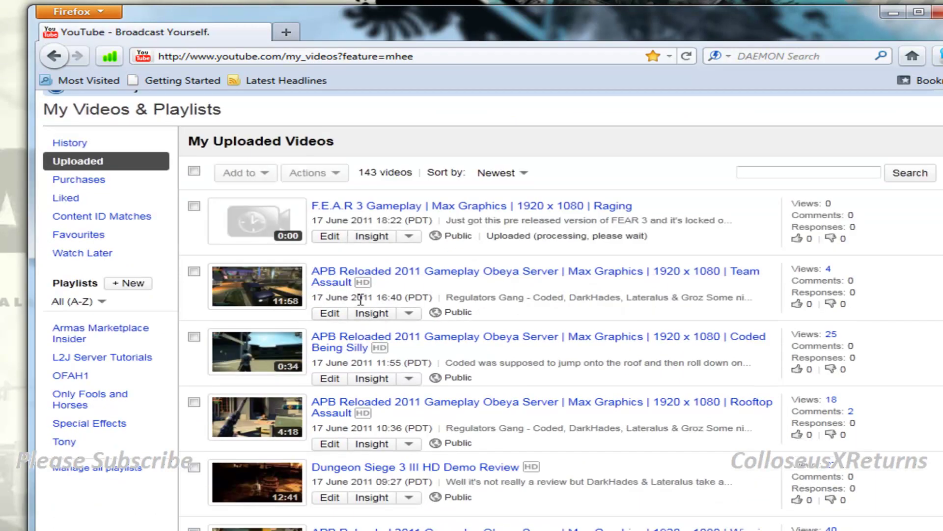
{"action": "left_click", "coordinate": [346, 314]}
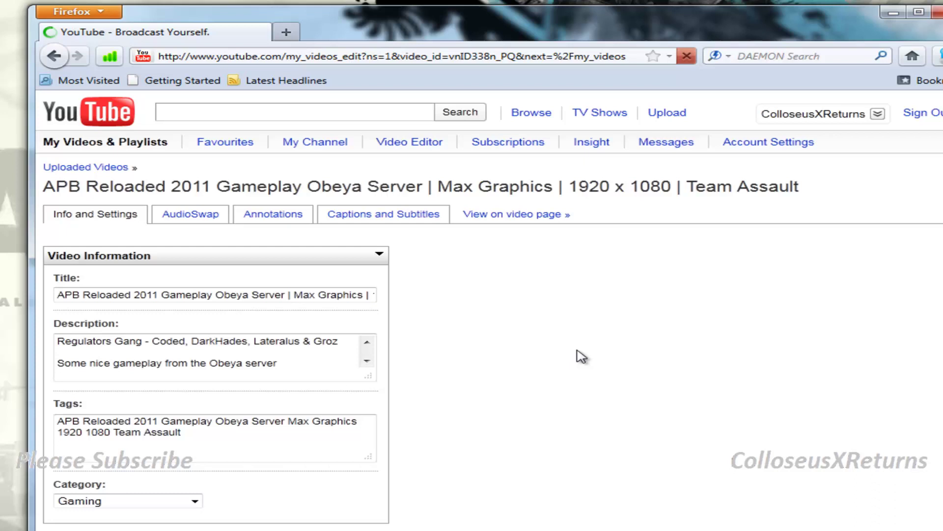
{"action": "scroll", "coordinate": [408, 421], "scroll_direction": "down", "scroll_amount": 10}
{"action": "scroll", "coordinate": [408, 424], "scroll_direction": "up", "scroll_amount": 10}
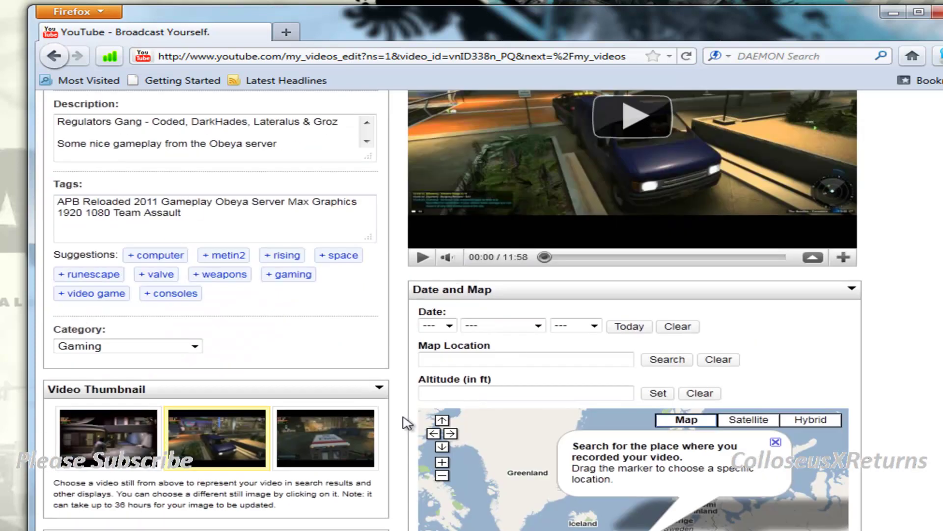
{"action": "scroll", "coordinate": [406, 422], "scroll_direction": "up", "scroll_amount": 5}
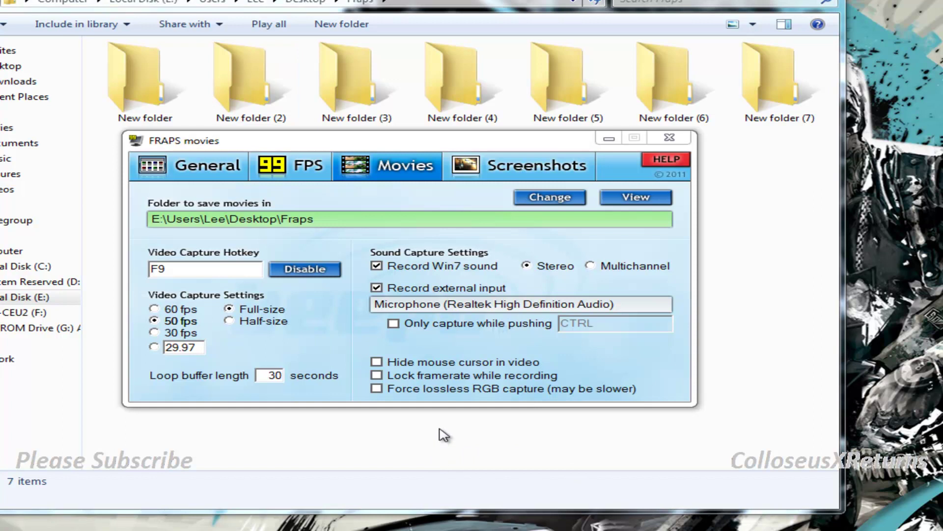
- Put the Fraps FPS overlay in the top-left corner, then return to Movies settings
{"action": "left_click", "coordinate": [153, 320]}
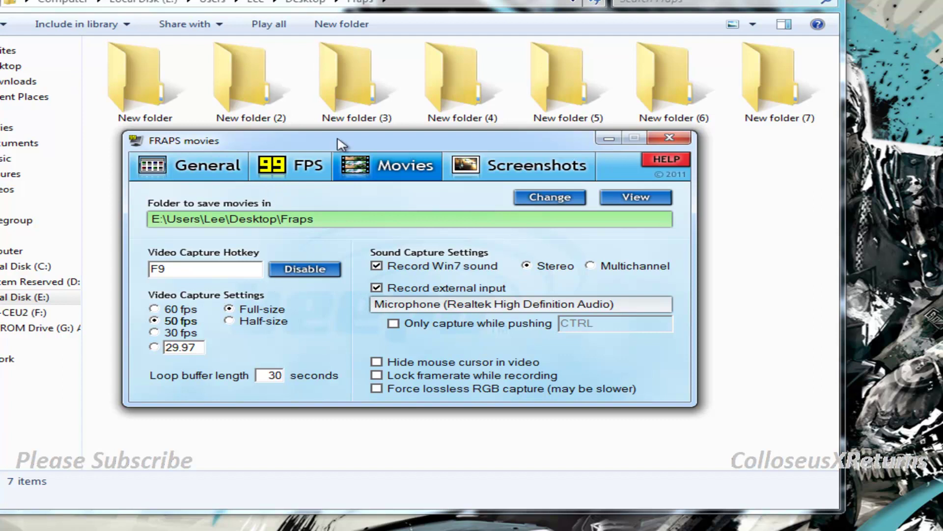
{"action": "left_click", "coordinate": [285, 166]}
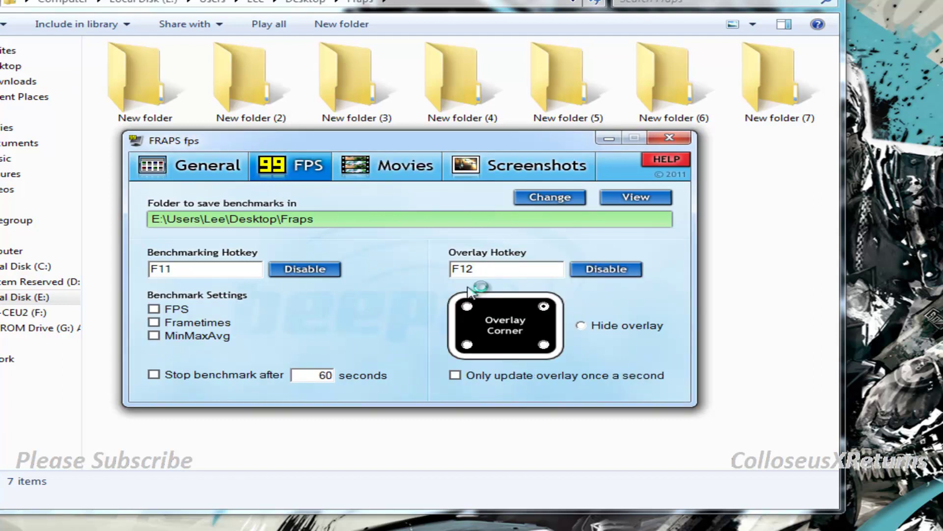
{"action": "left_click", "coordinate": [467, 307]}
{"action": "left_click", "coordinate": [400, 167]}
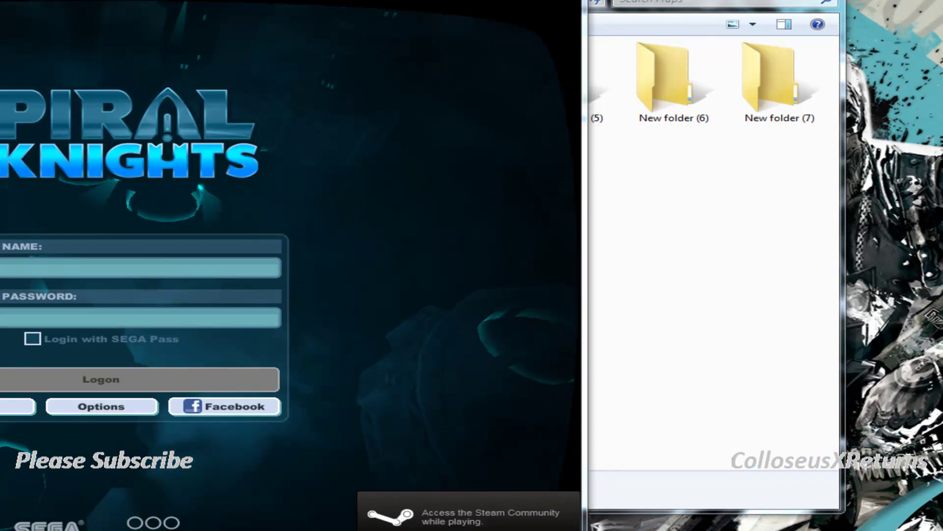
- Record the Spiral Knights login screen, checking the Fraps folder snapped left for new captures
{"action": "key", "text": "alt+Tab"}
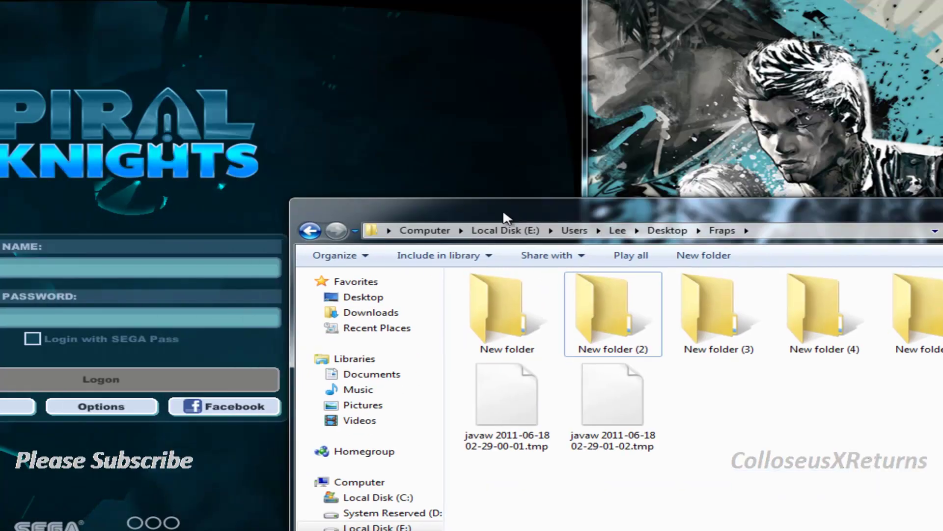
{"action": "key", "text": "super+Left"}
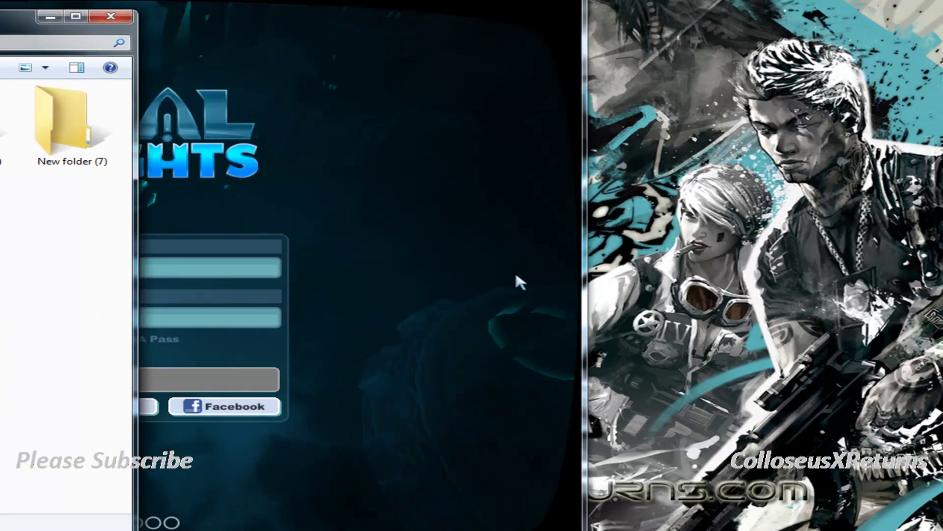
{"action": "left_click", "coordinate": [516, 274]}
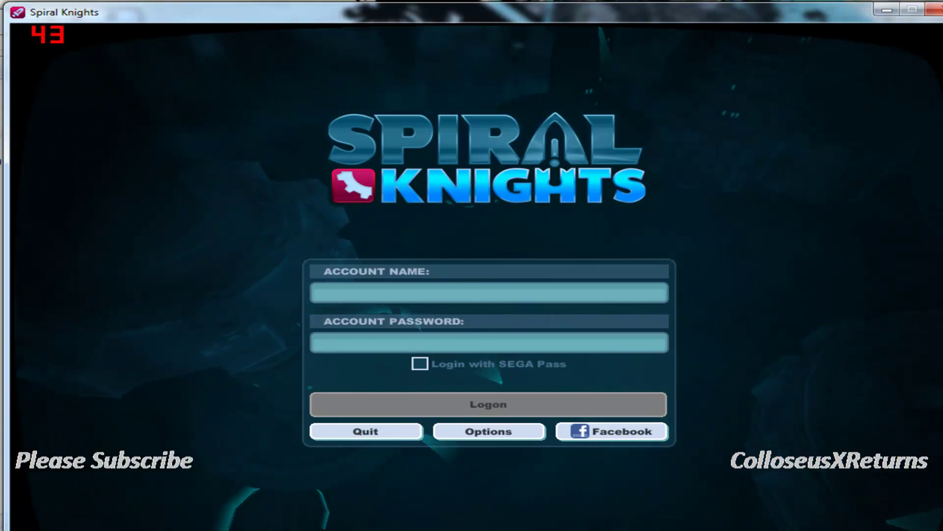
{"action": "key", "text": "alt+Tab"}
{"action": "left_click", "coordinate": [177, 211]}
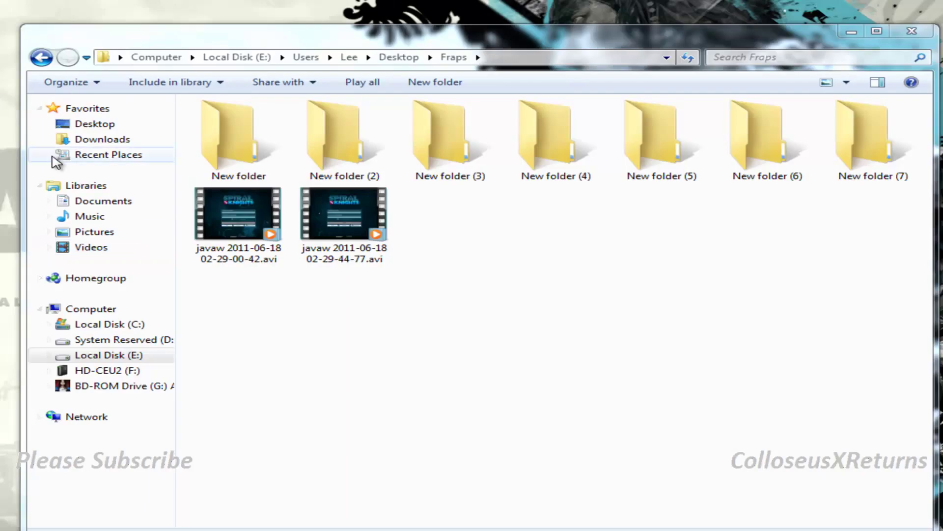
- Rename the first Spiral Knights recording to 1.avi
{"action": "left_click", "coordinate": [353, 220]}
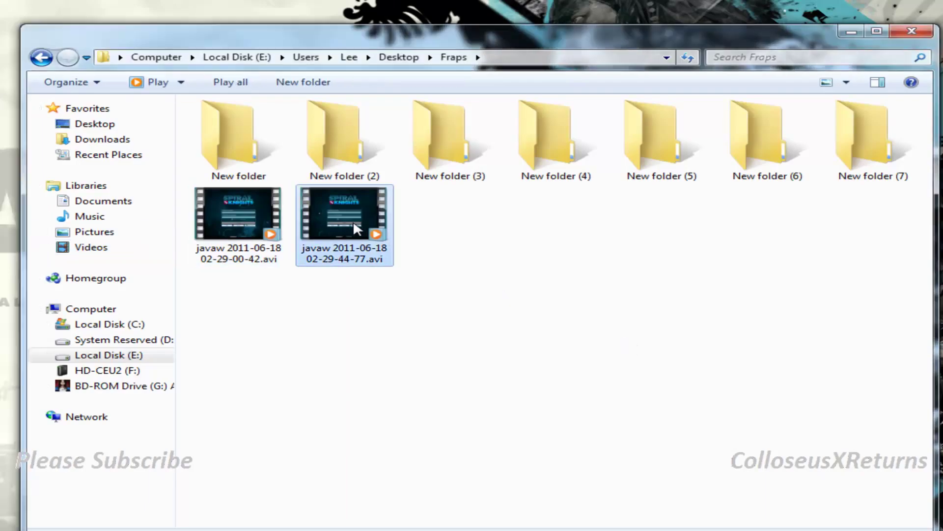
{"action": "left_click", "coordinate": [525, 261]}
{"action": "left_click", "coordinate": [247, 218]}
{"action": "left_click", "coordinate": [472, 239]}
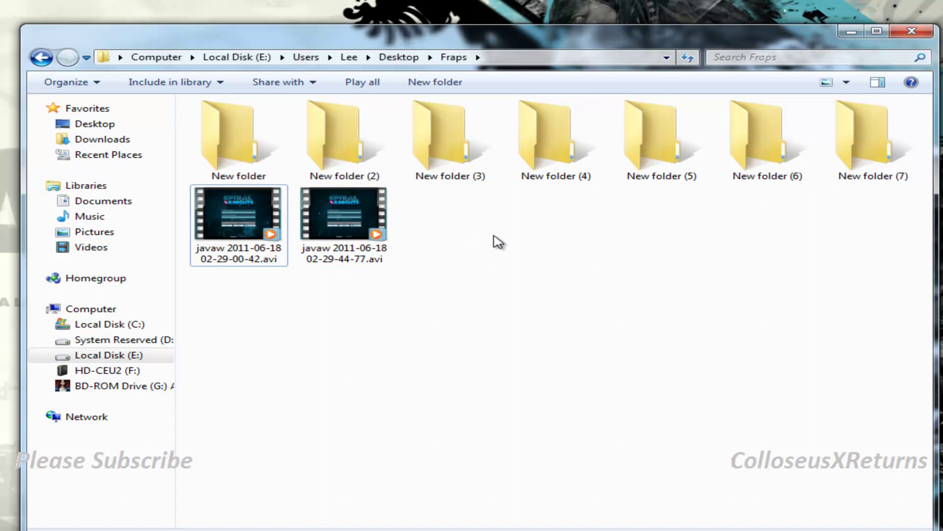
{"action": "left_click", "coordinate": [309, 231]}
{"action": "left_click", "coordinate": [259, 232]}
{"action": "left_click", "coordinate": [479, 252]}
{"action": "left_click", "coordinate": [344, 216]}
{"action": "right_click", "coordinate": [255, 237]}
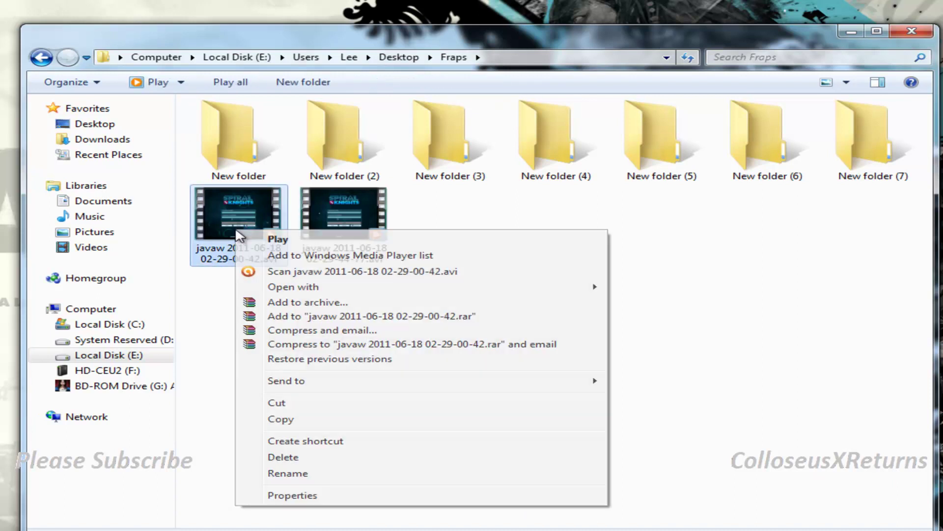
{"action": "left_click", "coordinate": [216, 312]}
{"action": "right_click", "coordinate": [220, 227]}
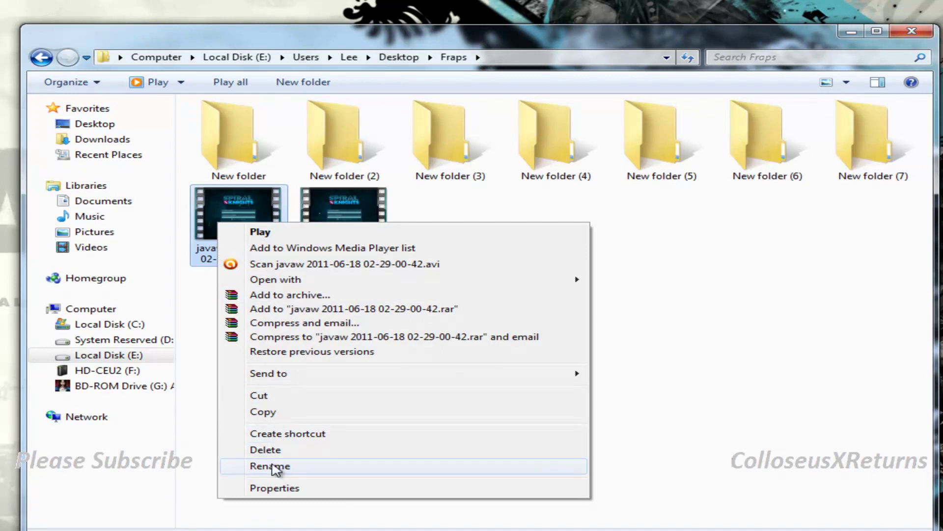
{"action": "left_click", "coordinate": [245, 467]}
{"action": "type", "text": "1.avi"}
{"action": "key", "text": "Return"}
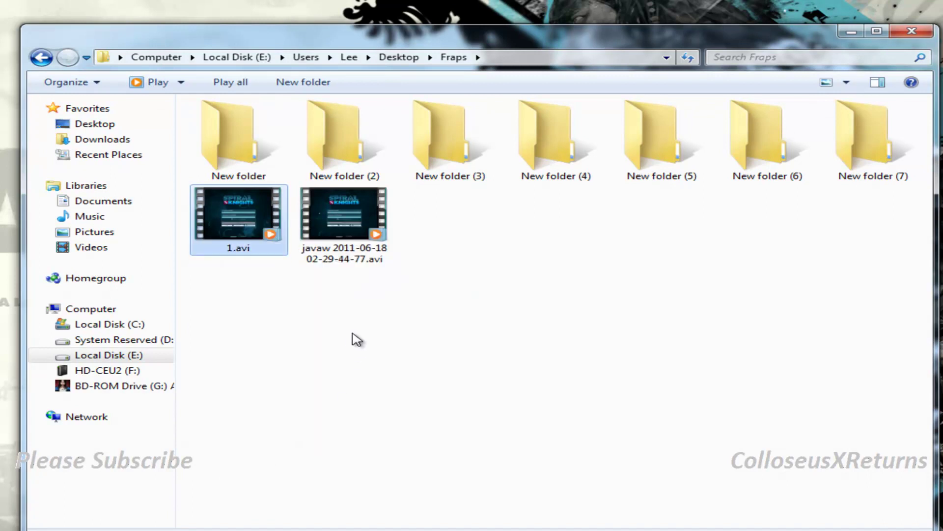
- Rename the second Spiral Knights recording to 2.avi
{"action": "right_click", "coordinate": [352, 219]}
{"action": "left_click", "coordinate": [422, 465]}
{"action": "type", "text": "2"}
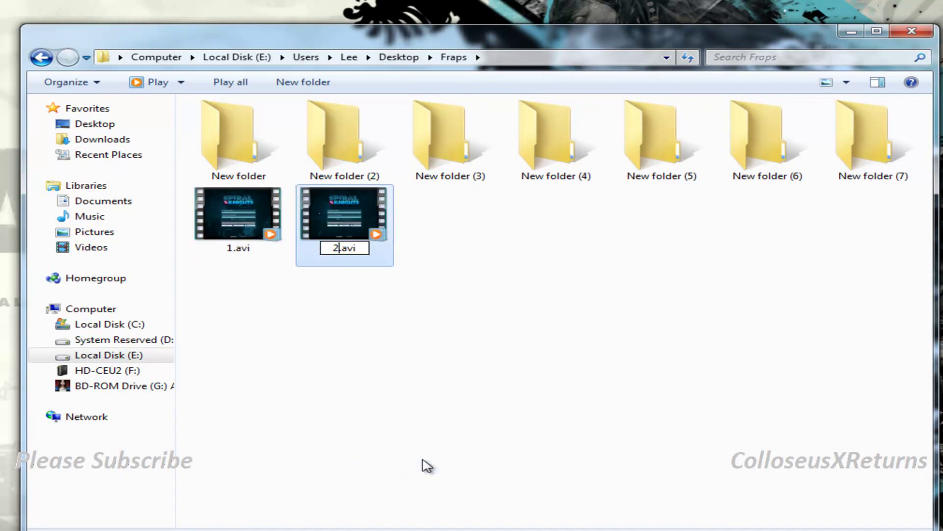
{"action": "key", "text": "Return"}
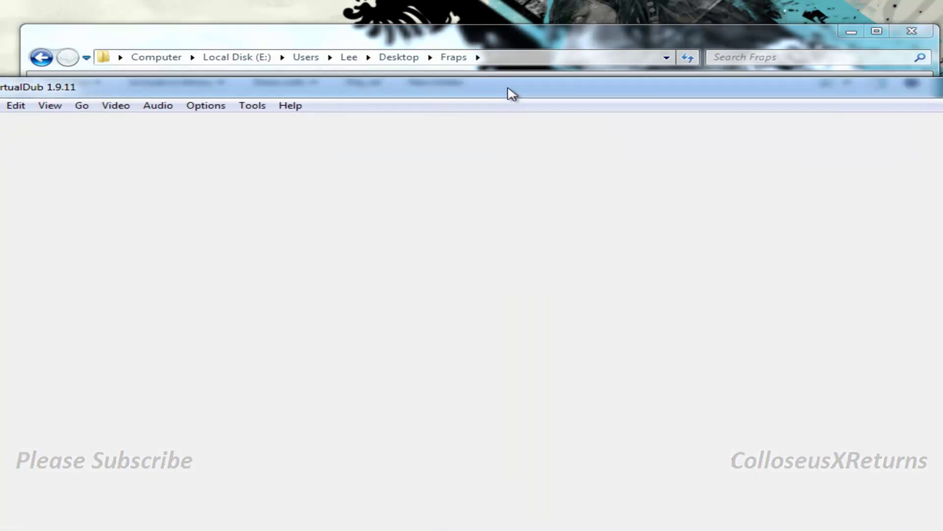
- Open 1.avi from the Fraps folder in VirtualDub
{"action": "left_click_drag", "start_coordinate": [508, 93], "coordinate": [581, 48]}
{"action": "left_click", "coordinate": [57, 58]}
{"action": "left_click", "coordinate": [75, 76]}
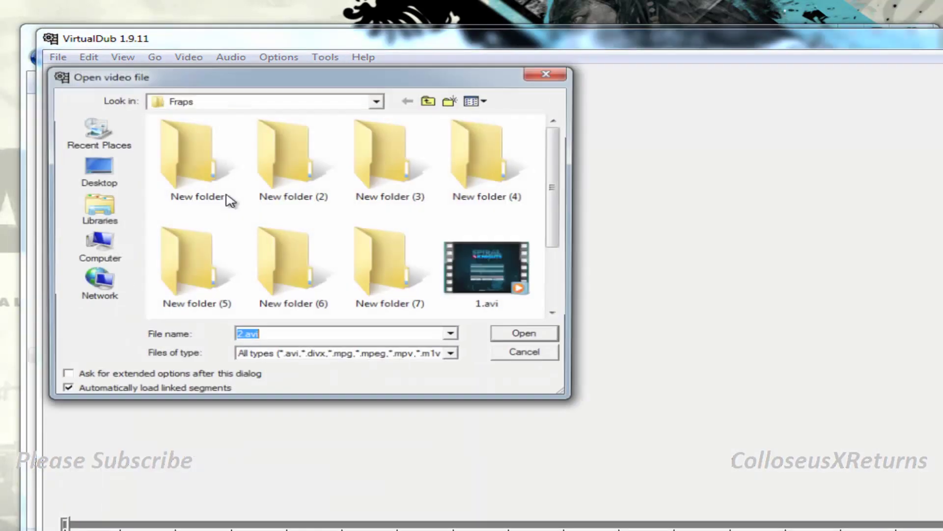
{"action": "left_click_drag", "start_coordinate": [561, 210], "coordinate": [572, 281]}
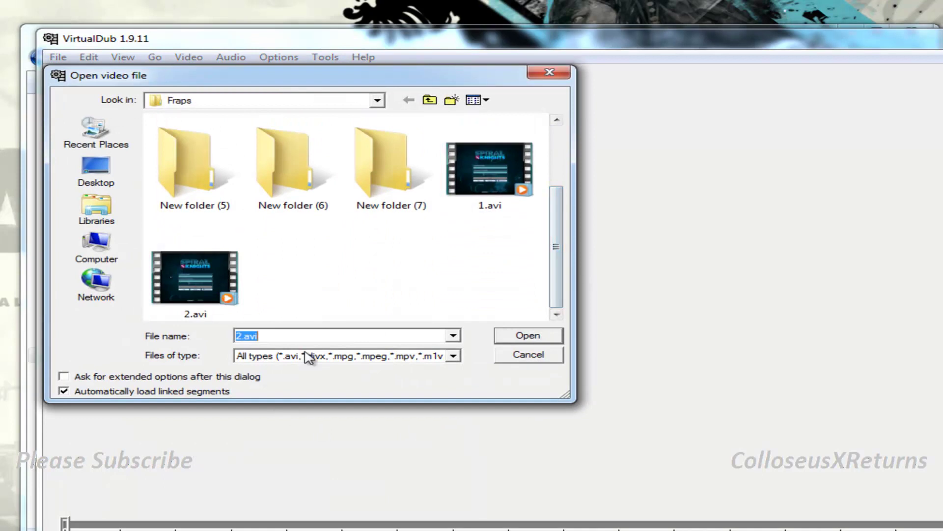
{"action": "left_click", "coordinate": [490, 169]}
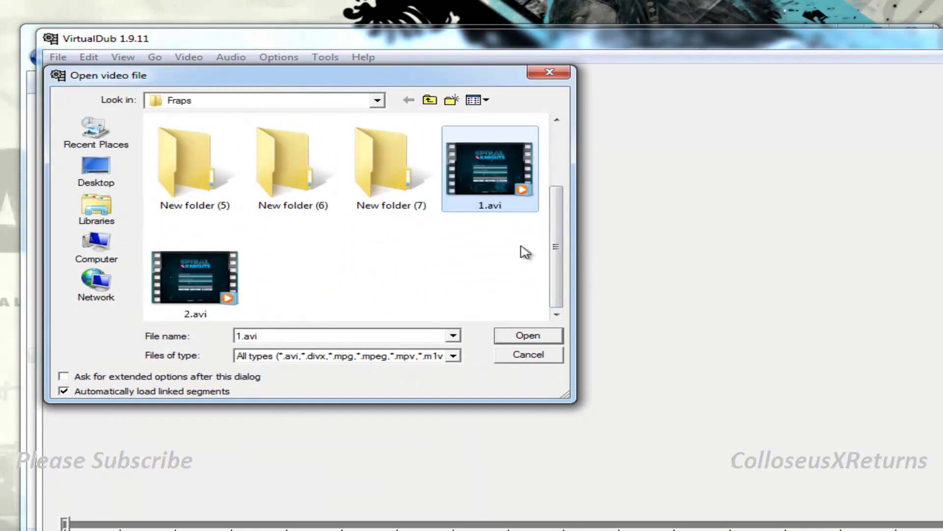
{"action": "left_click", "coordinate": [519, 336]}
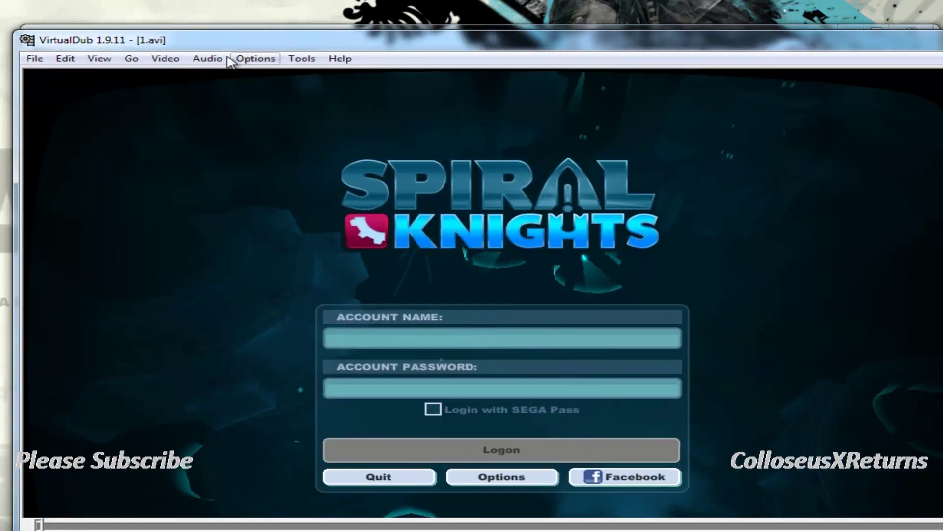
- Select Xvid MPEG-4 Codec for video compression and open its configuration
{"action": "left_click", "coordinate": [185, 58]}
{"action": "left_click", "coordinate": [154, 47]}
{"action": "left_click_drag", "start_coordinate": [166, 530], "coordinate": [166, 524]}
{"action": "key", "text": "alt+Tab"}
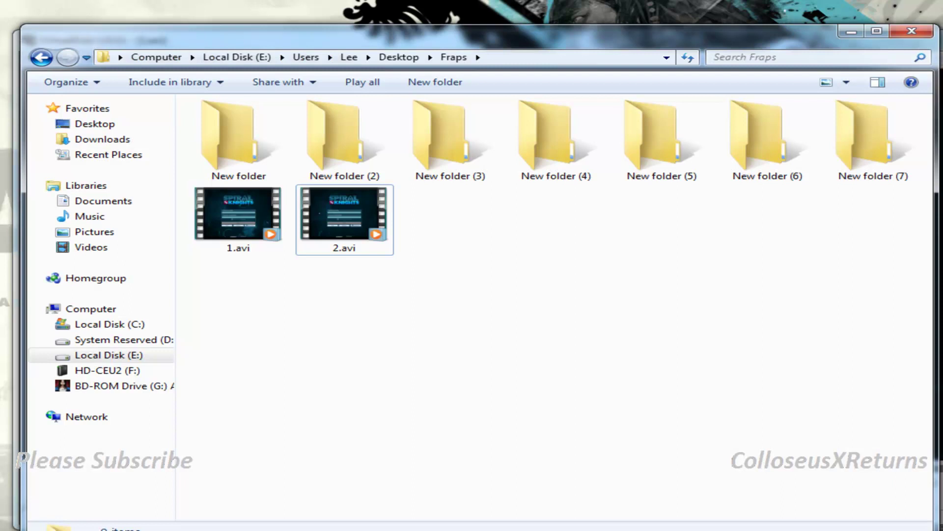
{"action": "key", "text": "alt+Tab"}
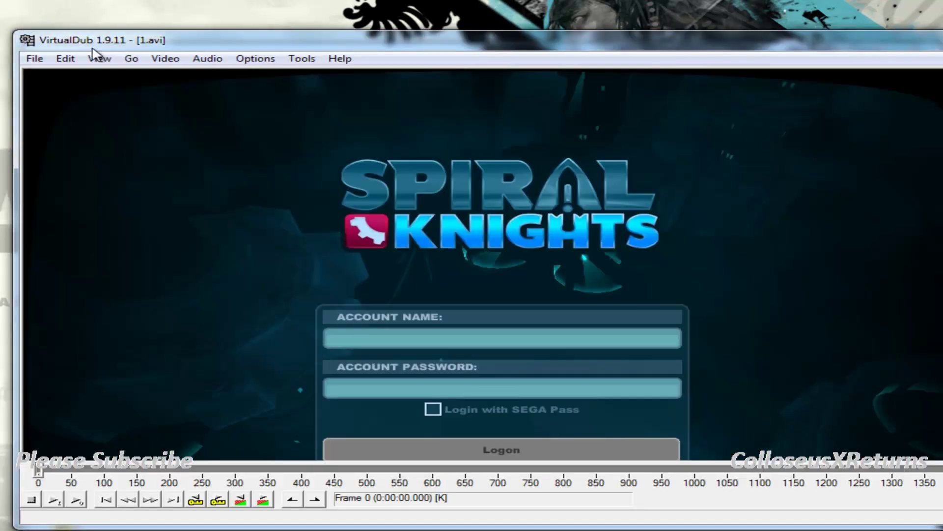
{"action": "left_click", "coordinate": [165, 58]}
{"action": "left_click", "coordinate": [201, 125]}
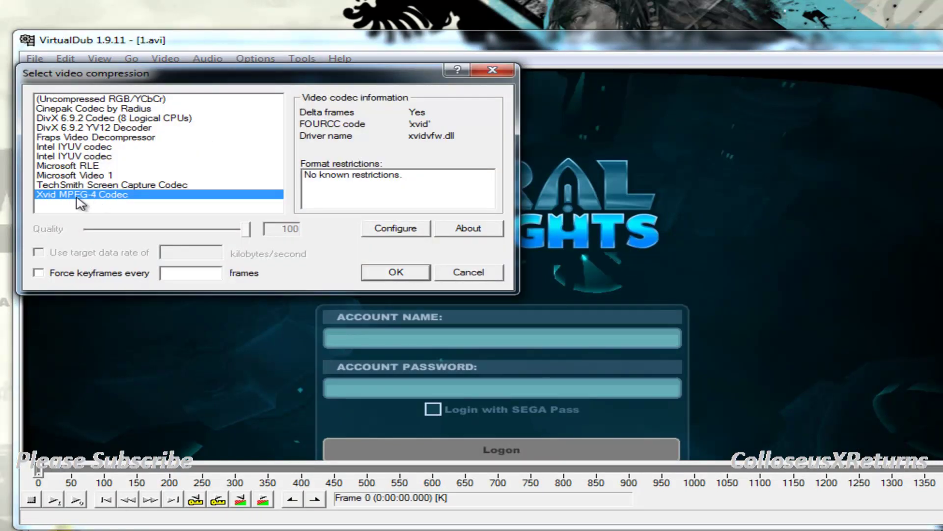
{"action": "left_click", "coordinate": [425, 229]}
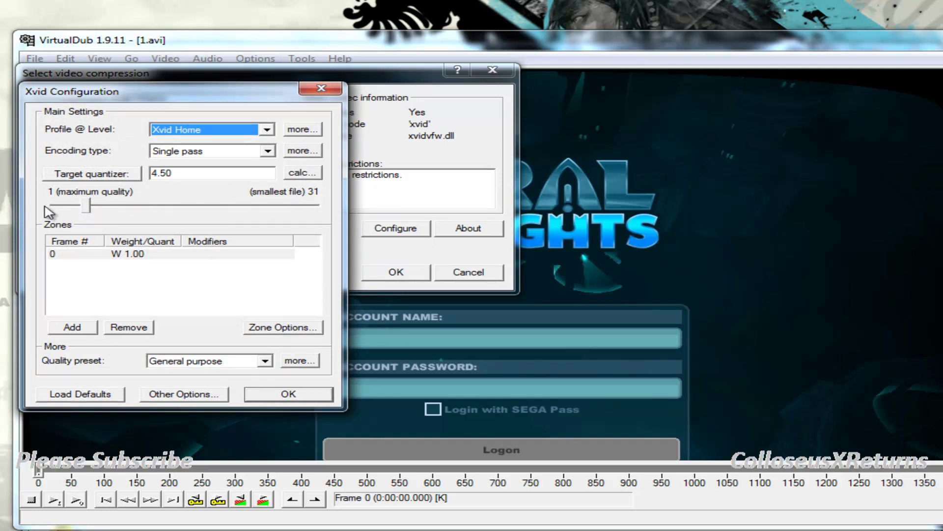
- Keep Xvid Home, single pass at target quantizer 4.50, and confirm the settings
{"action": "left_click_drag", "start_coordinate": [127, 86], "coordinate": [367, 88]}
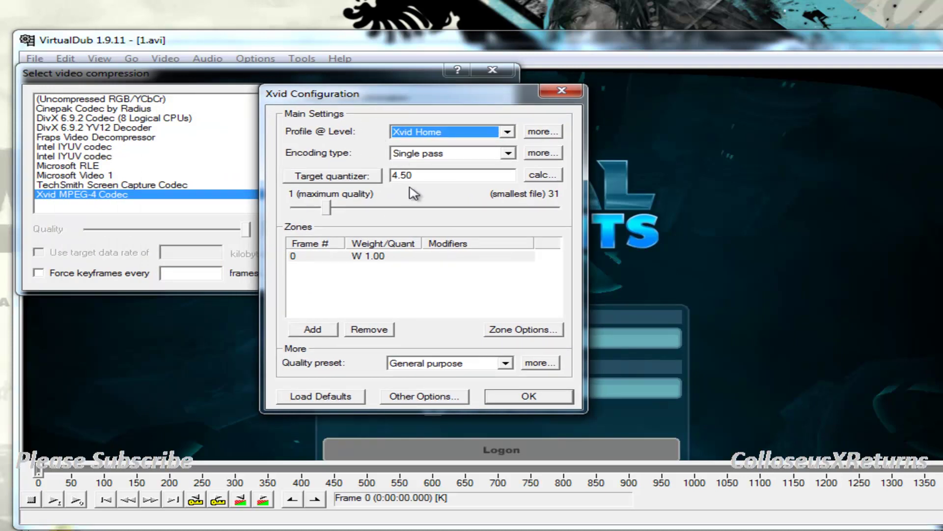
{"action": "left_click", "coordinate": [433, 179]}
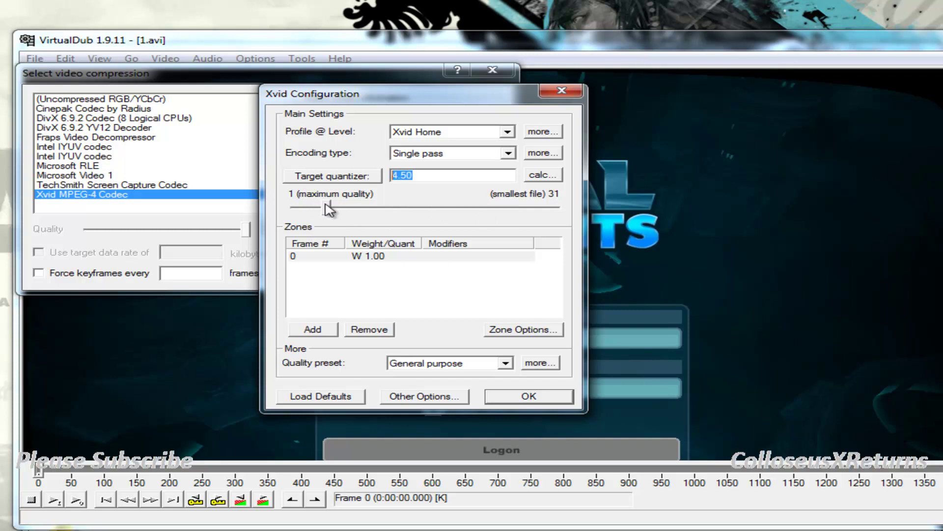
{"action": "left_click_drag", "start_coordinate": [463, 93], "coordinate": [366, 155]}
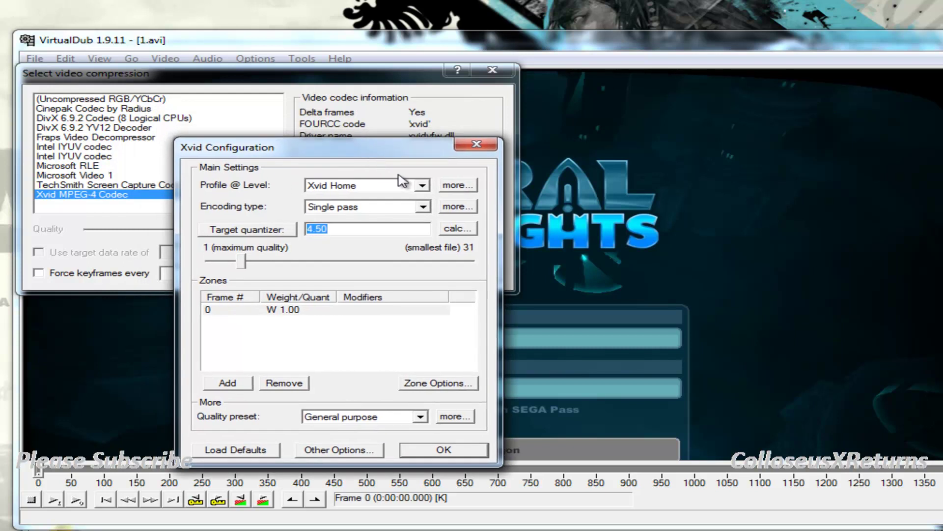
{"action": "left_click", "coordinate": [445, 450]}
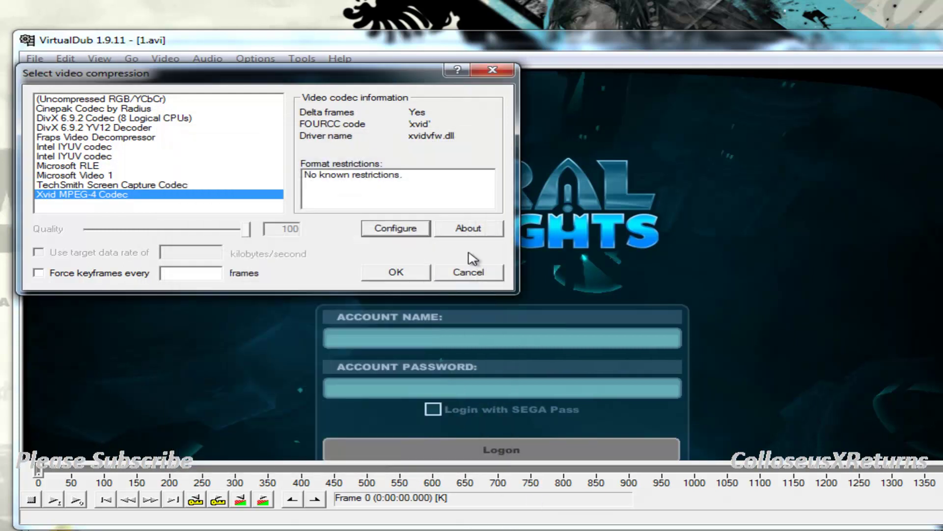
- Keep Xvid as the video compressor and set audio to Full processing mode
{"action": "left_click", "coordinate": [411, 278]}
{"action": "left_click", "coordinate": [207, 59]}
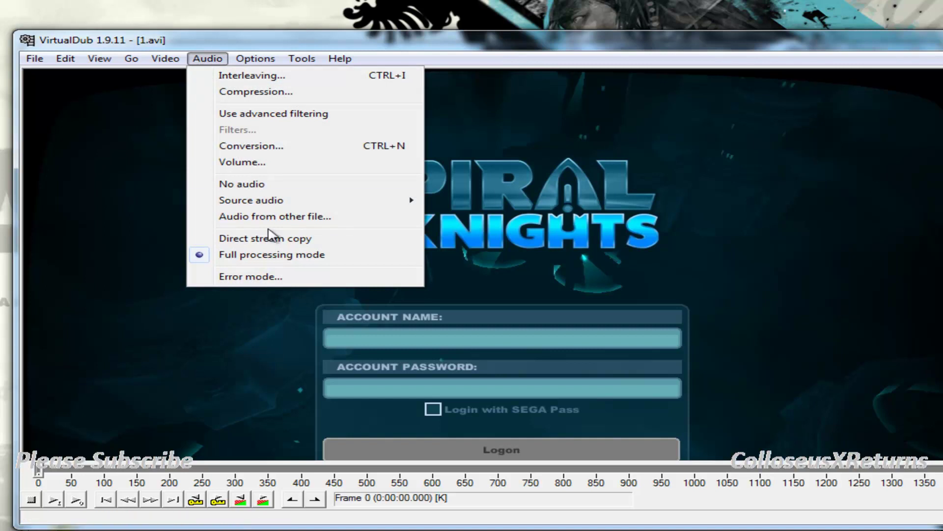
{"action": "left_click", "coordinate": [235, 254]}
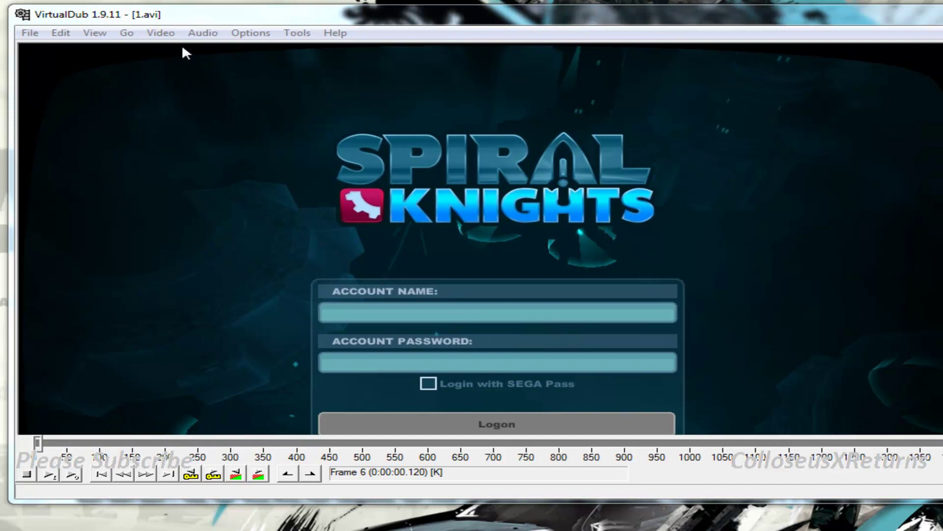
- Append 2.avi as a segment after 1.avi
{"action": "left_click", "coordinate": [30, 32]}
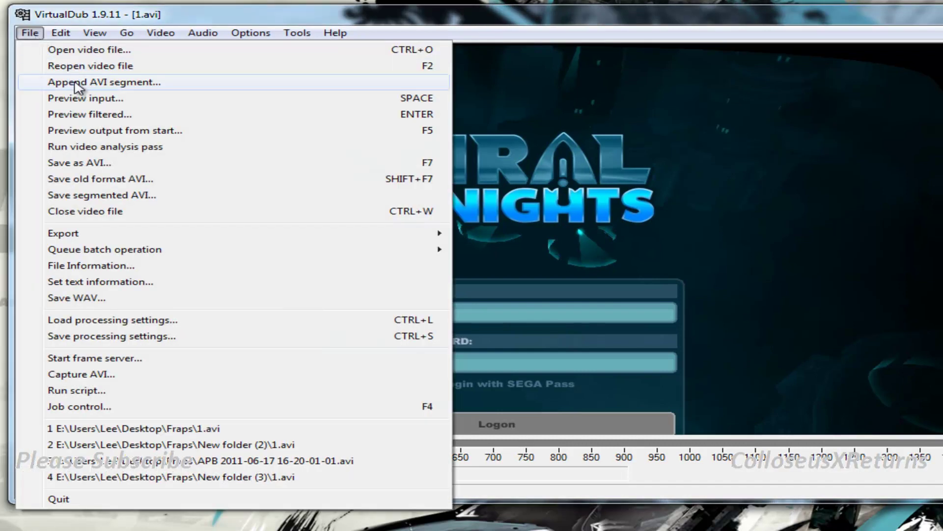
{"action": "left_click", "coordinate": [78, 82]}
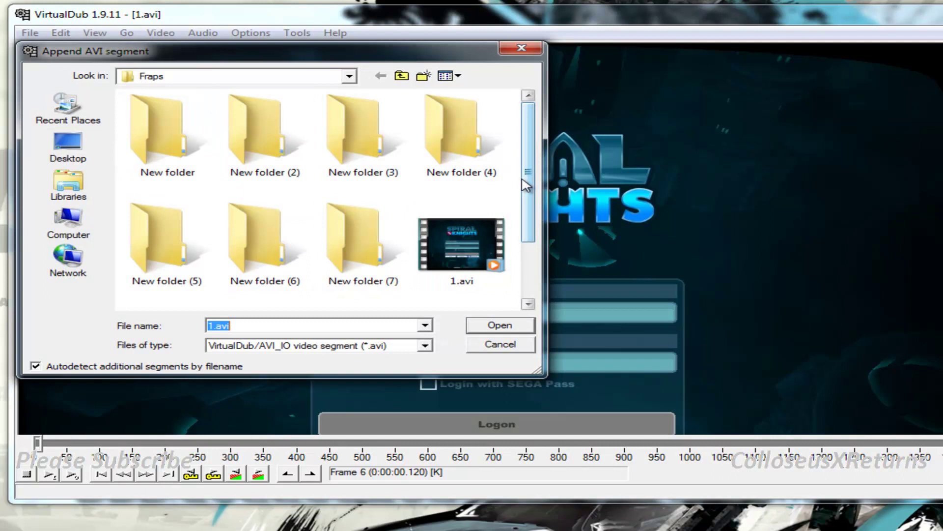
{"action": "left_click_drag", "start_coordinate": [529, 186], "coordinate": [533, 249]}
{"action": "left_click", "coordinate": [152, 259]}
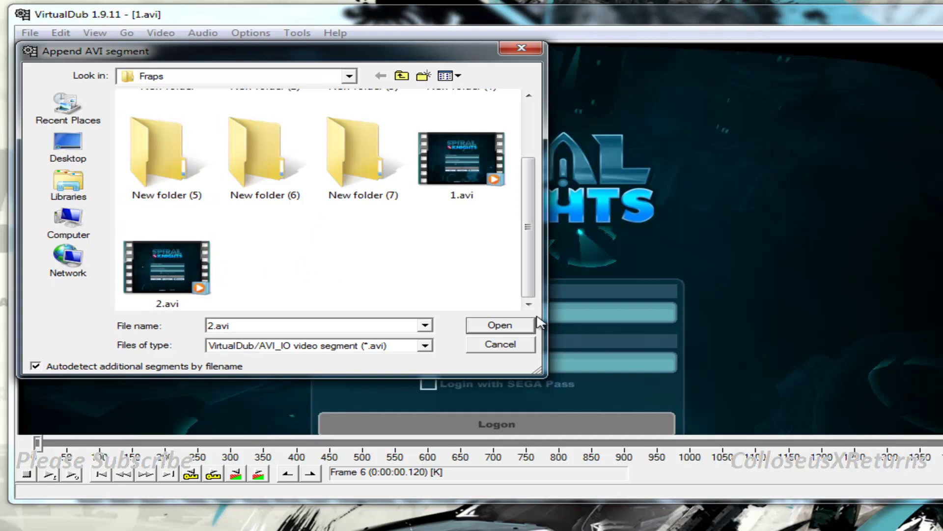
{"action": "left_click", "coordinate": [506, 324]}
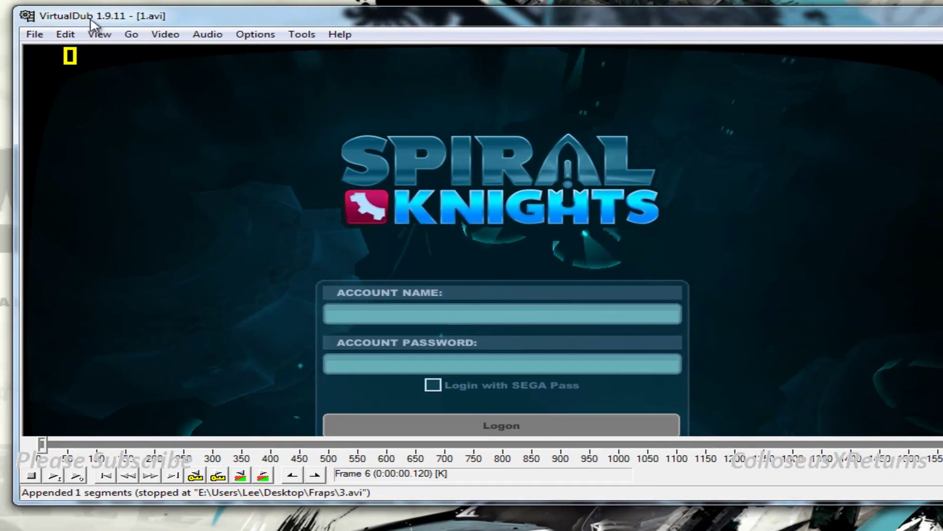
- Attempt to save the joined video over 1.avi, then dismiss the file-in-use error
{"action": "left_click", "coordinate": [2, 47]}
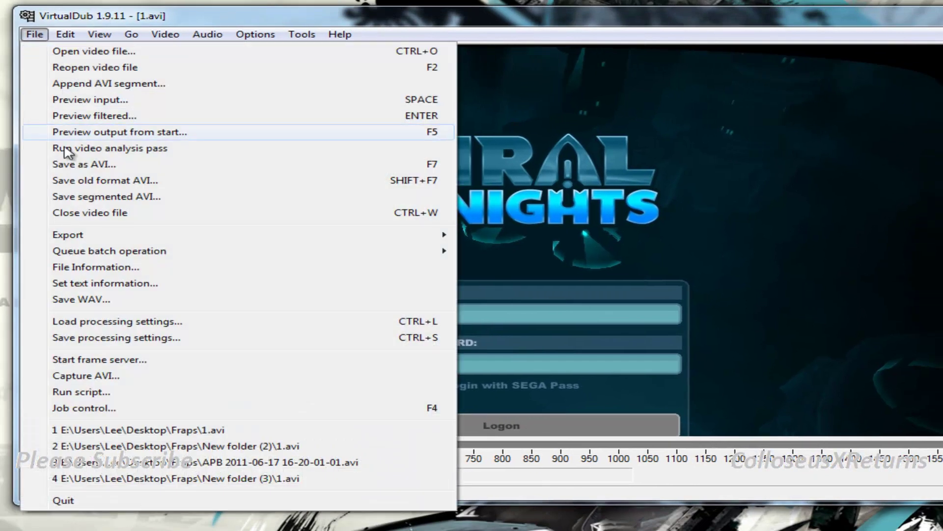
{"action": "left_click", "coordinate": [104, 167]}
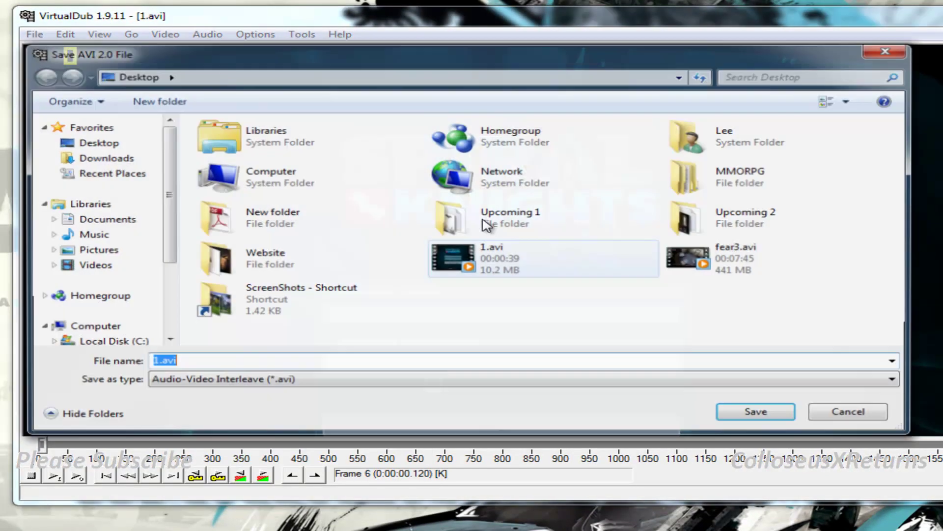
{"action": "left_click", "coordinate": [467, 270]}
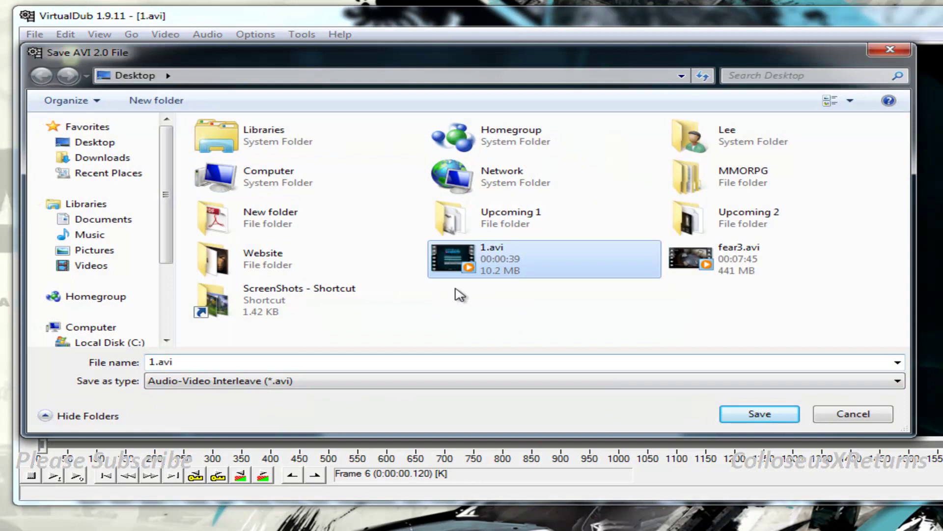
{"action": "left_click", "coordinate": [762, 416]}
{"action": "left_click", "coordinate": [174, 264]}
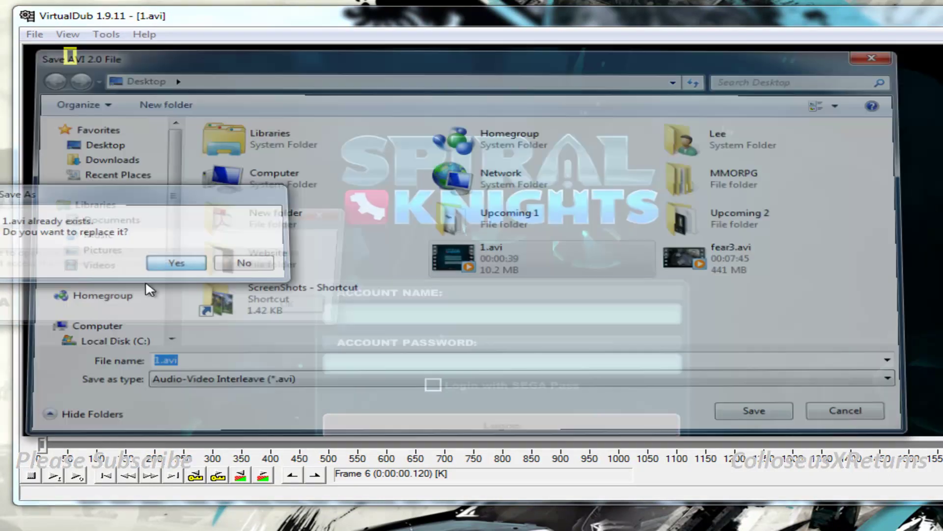
{"action": "left_click", "coordinate": [300, 308]}
- Save the joined video as a new AVI named 2 on the Desktop
{"action": "left_click", "coordinate": [34, 34]}
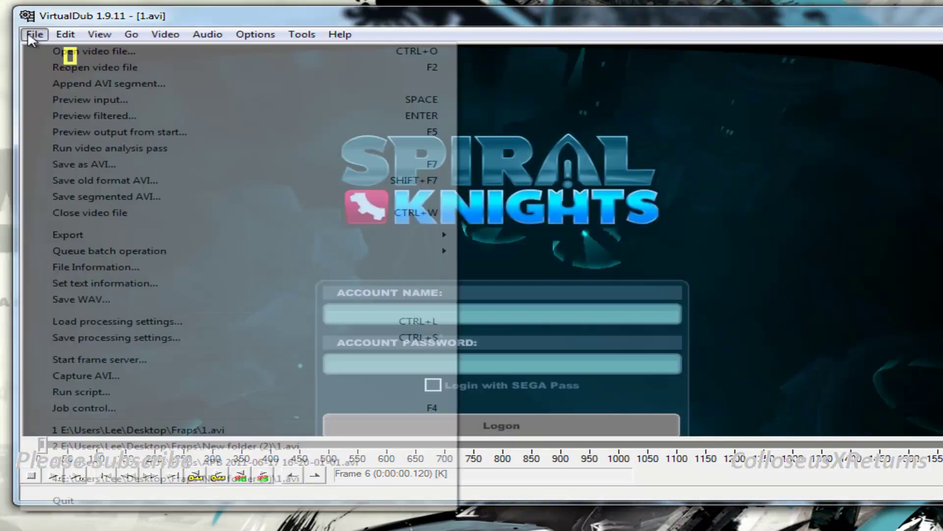
{"action": "left_click", "coordinate": [106, 166]}
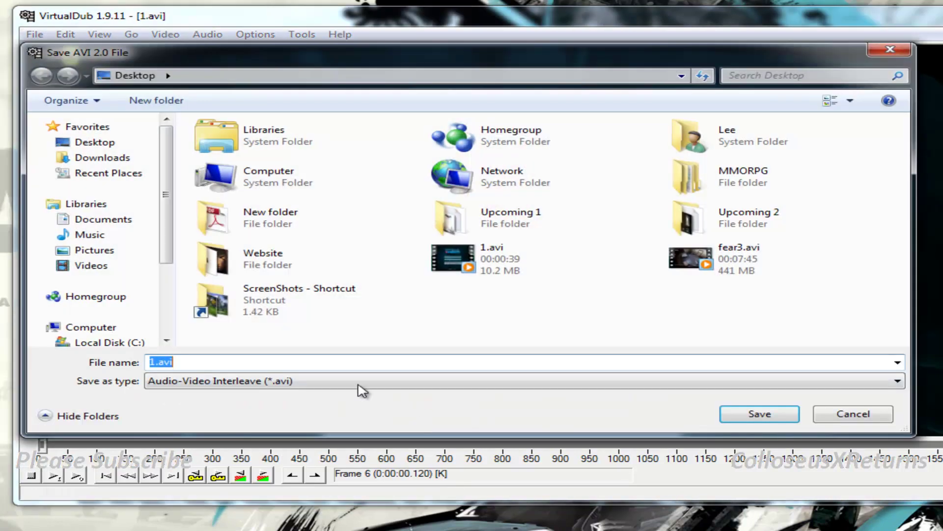
{"action": "left_click", "coordinate": [216, 363]}
{"action": "left_click_drag", "start_coordinate": [212, 362], "coordinate": [143, 362]}
{"action": "type", "text": "2"}
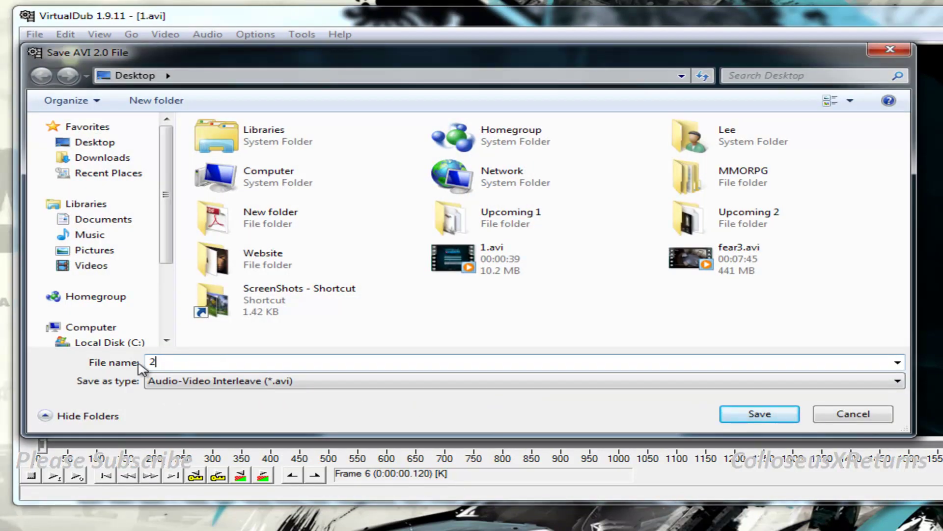
{"action": "left_click", "coordinate": [759, 412]}
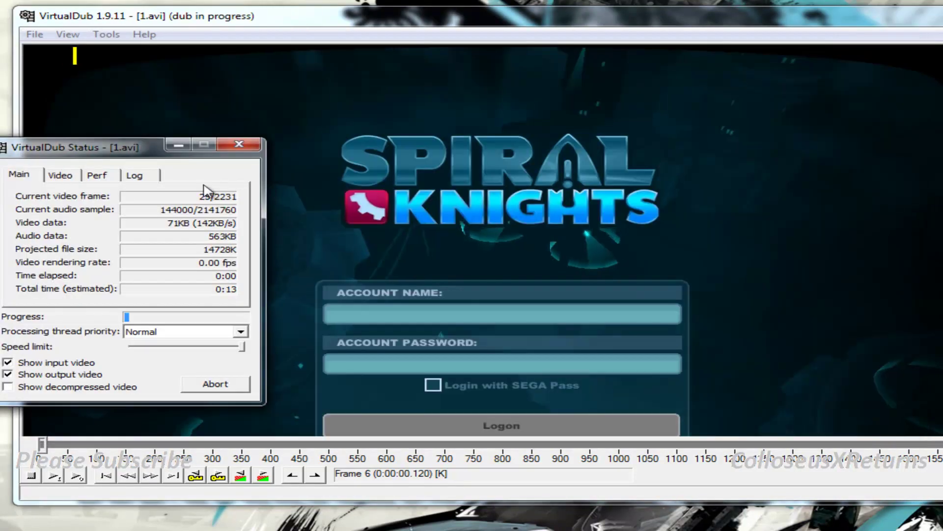
- Move the status window aside and let the dub finish all 2231 frames
{"action": "left_click_drag", "start_coordinate": [149, 150], "coordinate": [392, 123]}
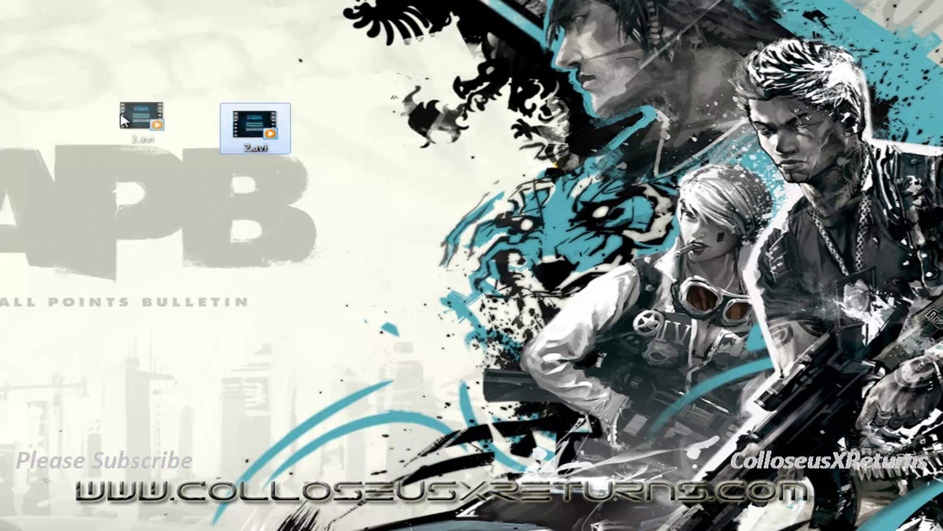
- Bring the Fraps folder into view and play the original 1.avi recording in the media player
{"action": "key", "text": "alt+Tab"}
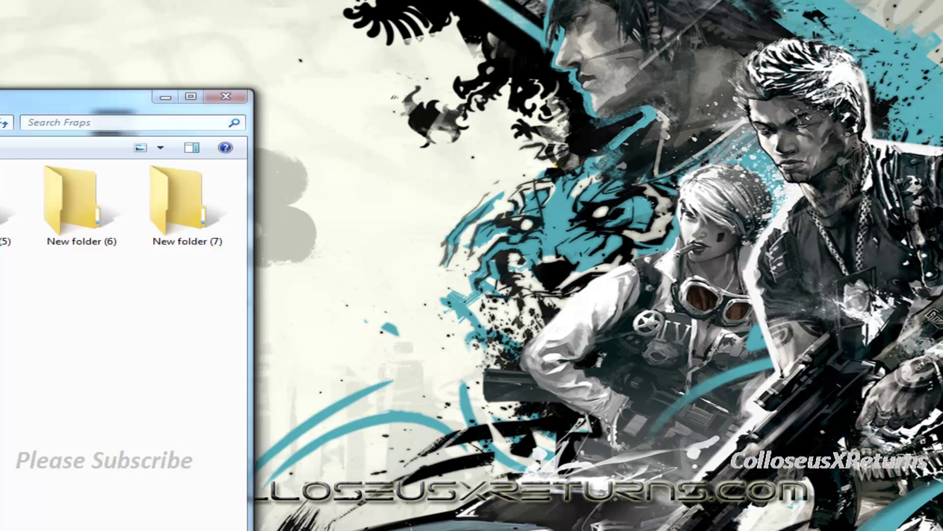
{"action": "left_click_drag", "start_coordinate": [78, 96], "coordinate": [542, 49]}
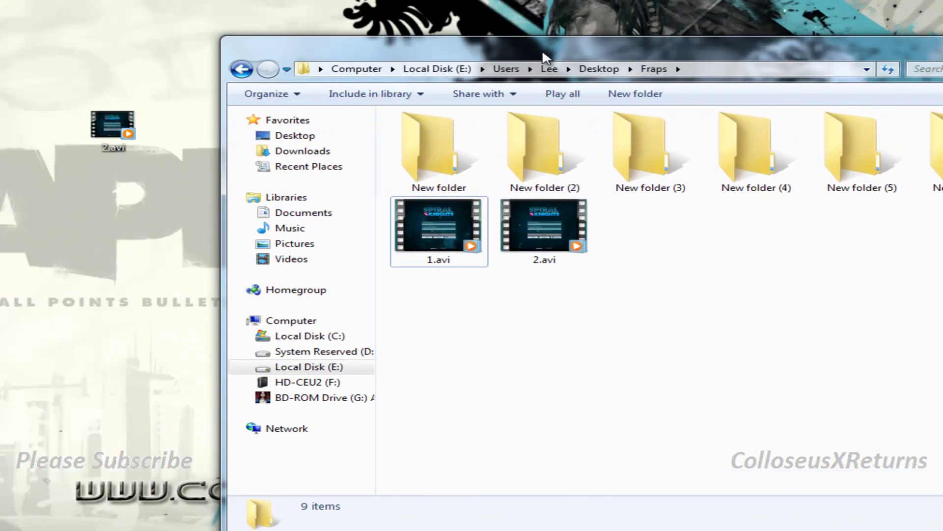
{"action": "double_click", "coordinate": [453, 240]}
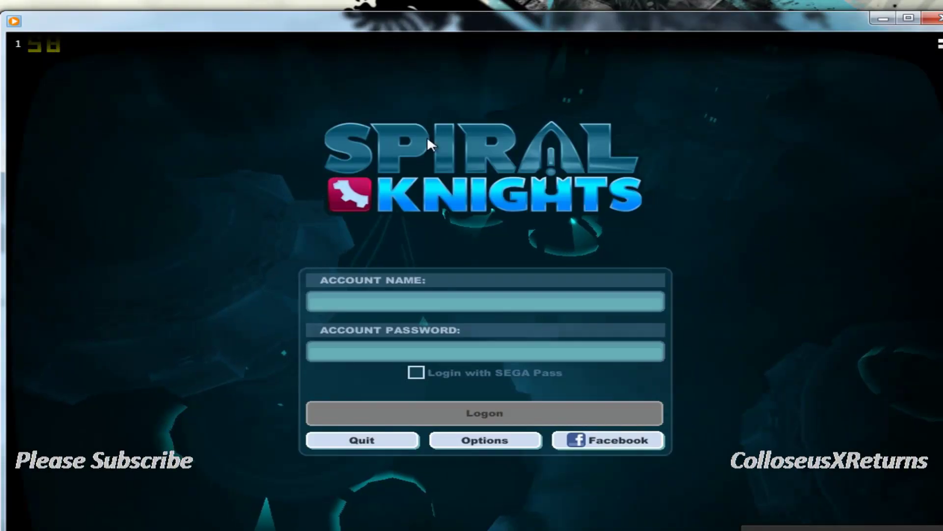
{"action": "left_click_drag", "start_coordinate": [116, 21], "coordinate": [114, 17]}
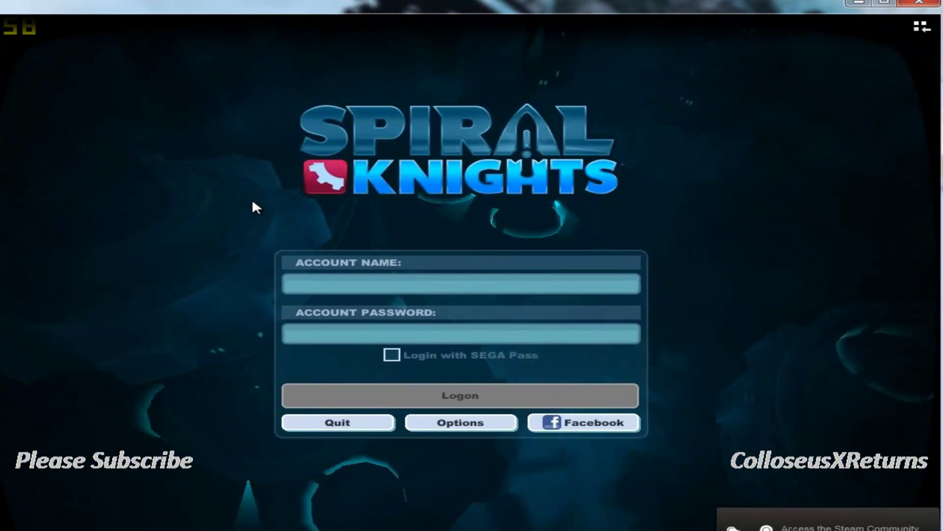
{"action": "mouse_move", "coordinate": [147, 524]}
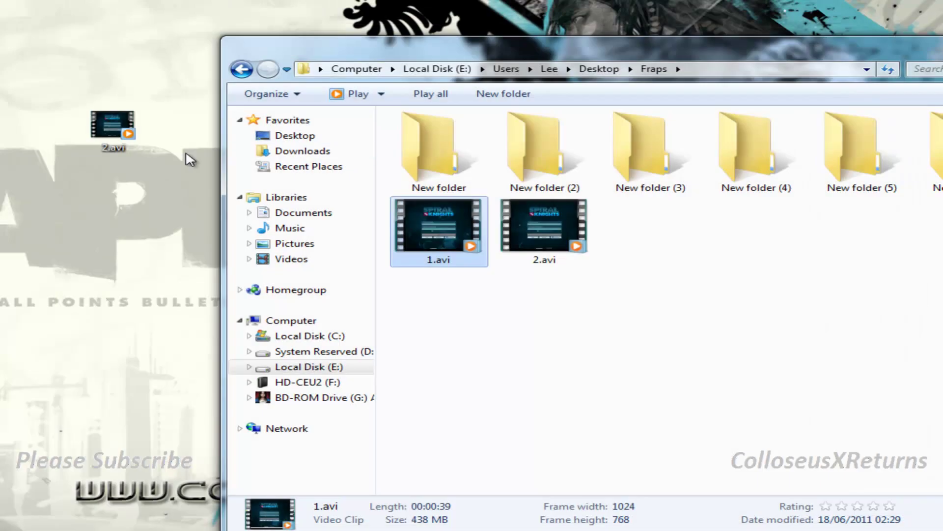
- Check the desktop 2.avi's Properties, noting its 11.5 MB size
{"action": "left_click", "coordinate": [126, 129]}
{"action": "right_click", "coordinate": [126, 129]}
{"action": "left_click", "coordinate": [191, 413]}
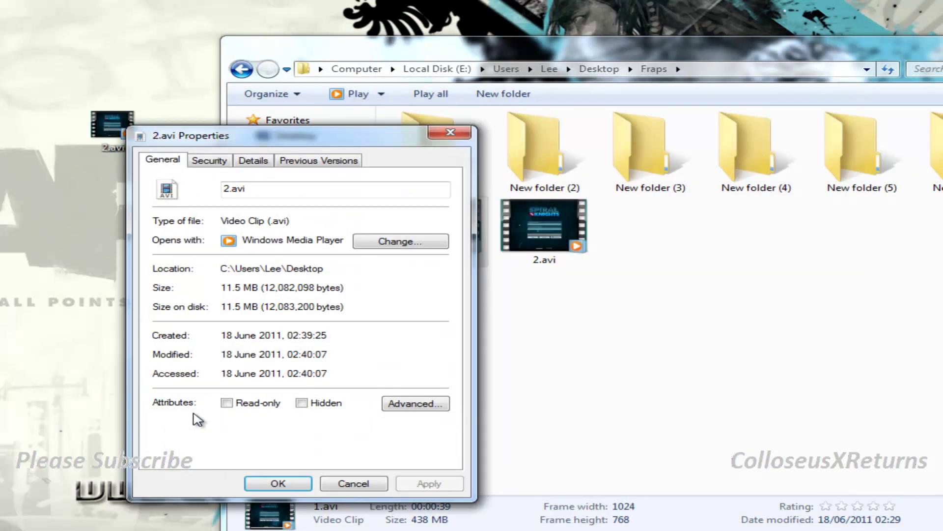
{"action": "left_click_drag", "start_coordinate": [255, 289], "coordinate": [226, 288]}
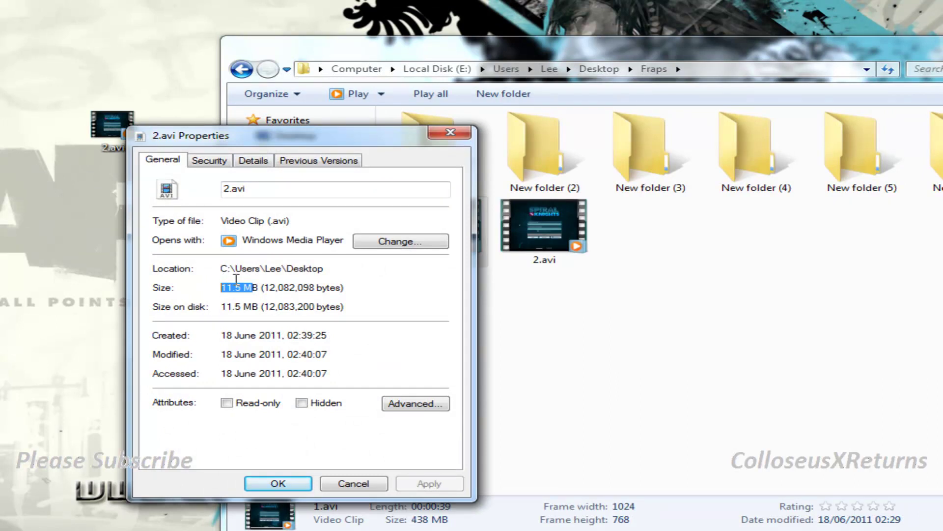
{"action": "left_click", "coordinate": [240, 288]}
{"action": "left_click", "coordinate": [450, 132]}
- Compare the Properties of 1.avi (438 MB) and 2.avi in the Fraps folder, then close both
{"action": "right_click", "coordinate": [455, 224]}
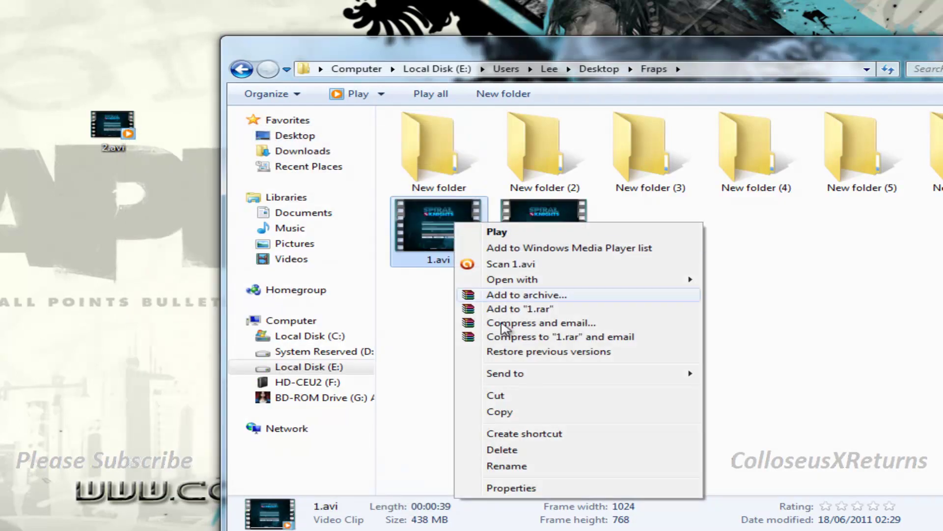
{"action": "left_click", "coordinate": [526, 487]}
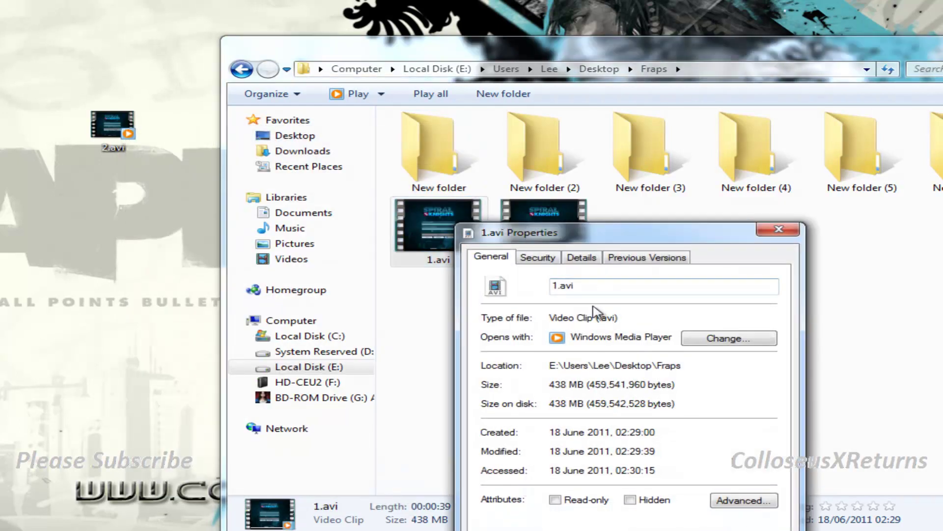
{"action": "left_click_drag", "start_coordinate": [654, 239], "coordinate": [620, 258]}
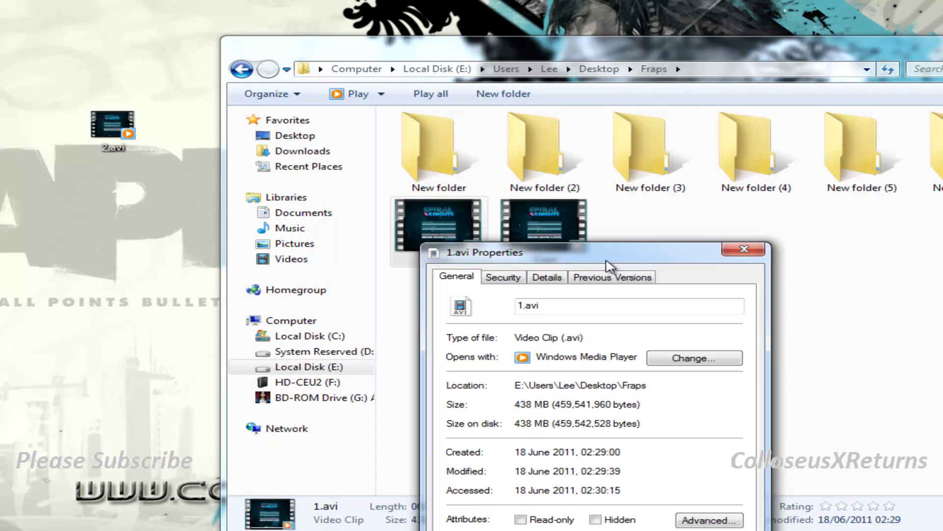
{"action": "right_click", "coordinate": [566, 237]}
{"action": "left_click", "coordinate": [653, 503]}
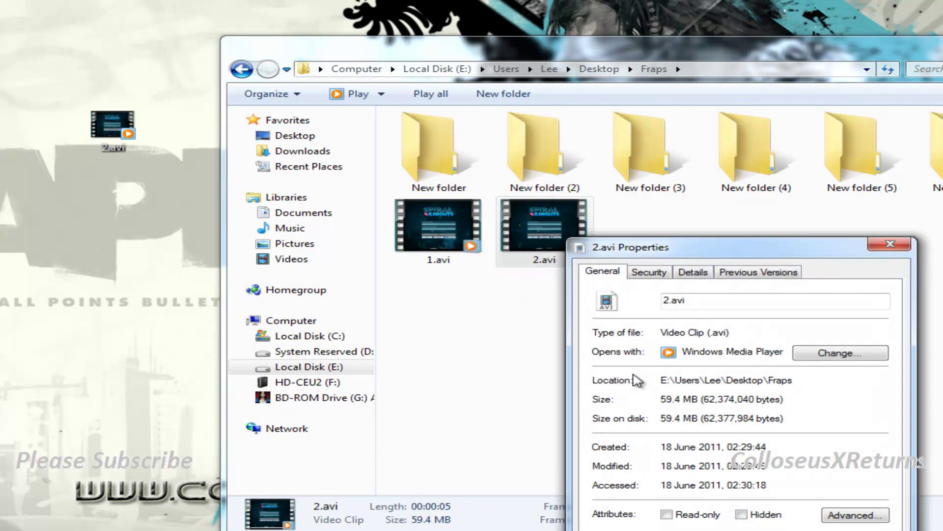
{"action": "left_click", "coordinate": [903, 243]}
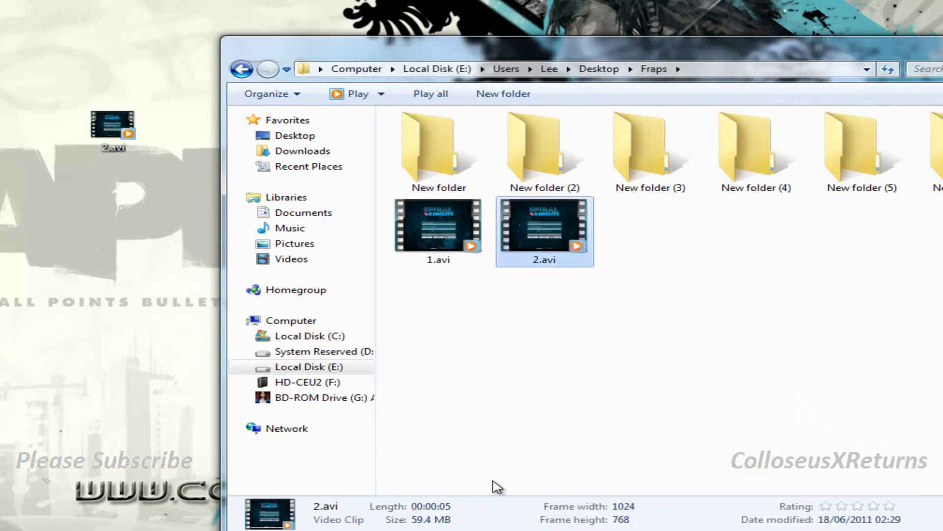
{"action": "key", "text": "alt+Tab"}
{"action": "left_click", "coordinate": [745, 250]}
- Deselect the files and reposition the Fraps folder window toward the top-left
{"action": "left_click", "coordinate": [768, 254]}
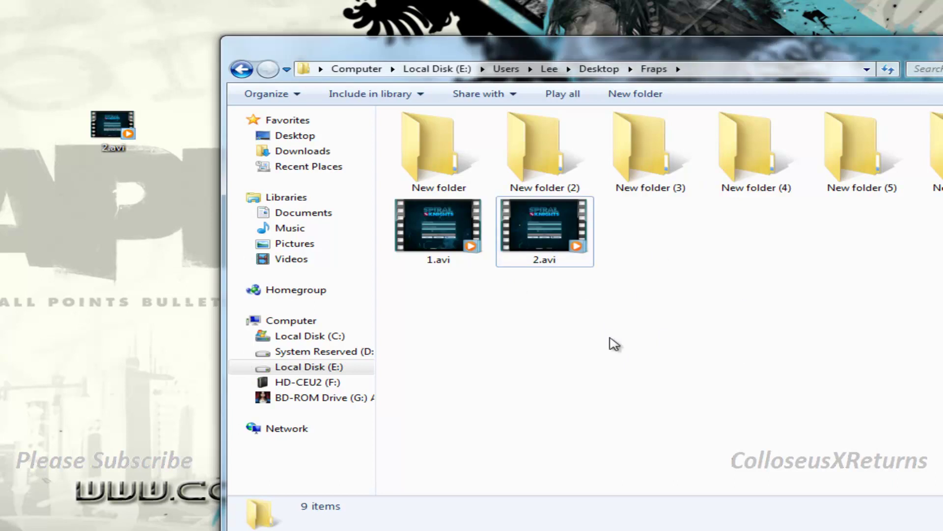
{"action": "left_click_drag", "start_coordinate": [606, 54], "coordinate": [387, 25]}
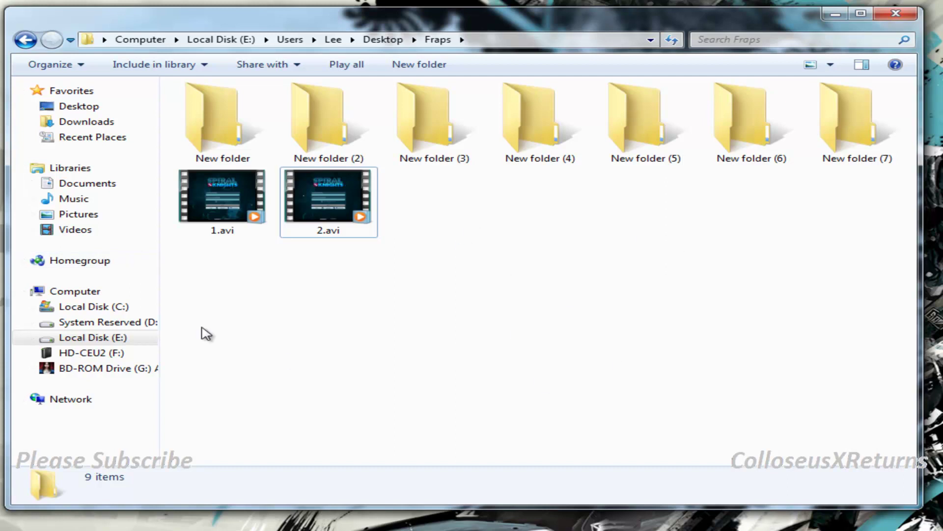
{"action": "left_click_drag", "start_coordinate": [280, 278], "coordinate": [474, 337]}
{"action": "left_click_drag", "start_coordinate": [452, 190], "coordinate": [649, 319]}
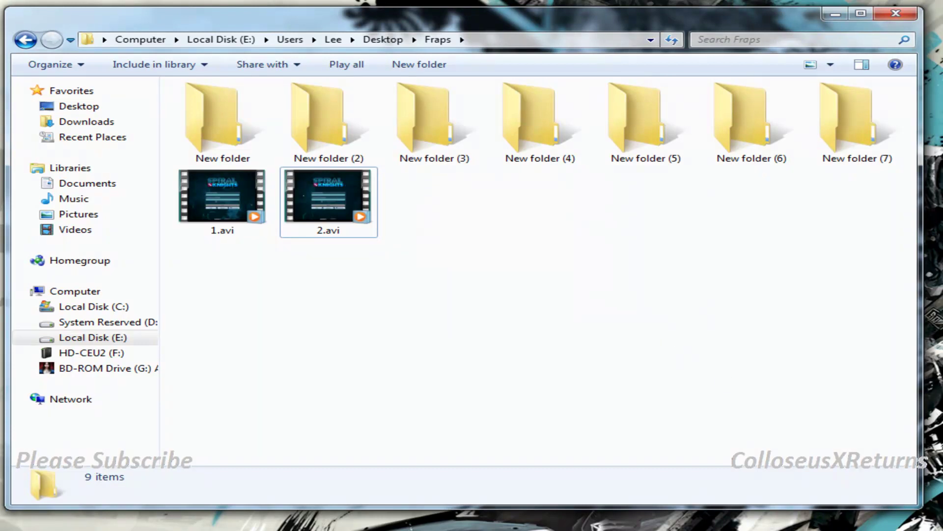